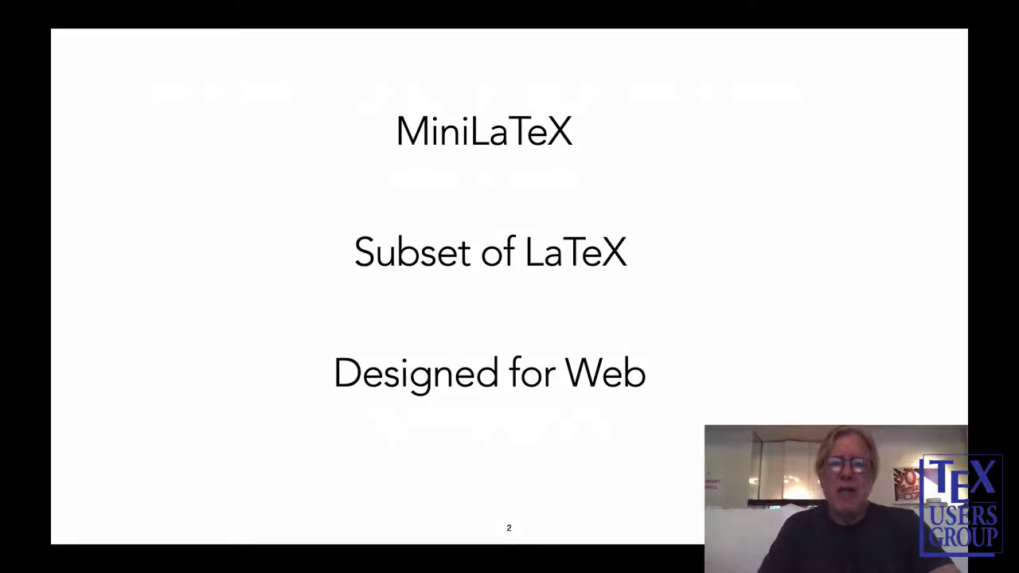
key(Right)
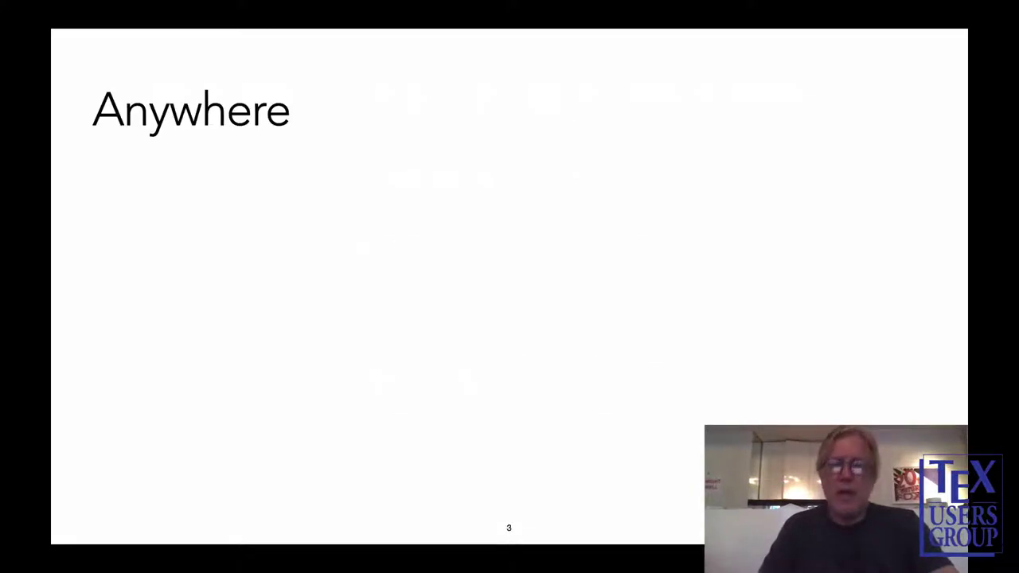
Step through the slide builds Designed for Web, Any device, Course notes and the demo.minilatex.app link, then follow the link.
key(Right)
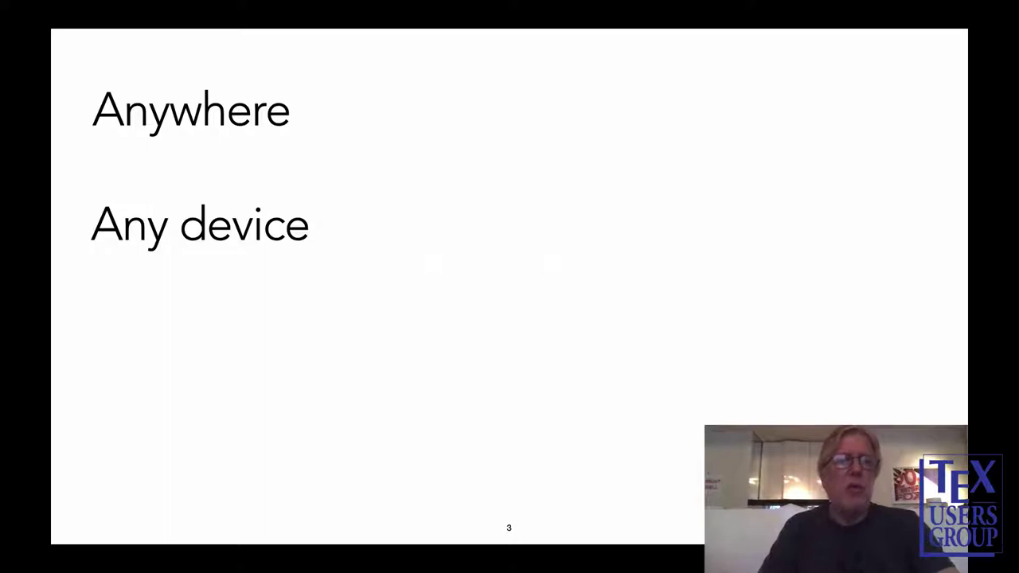
key(Right)
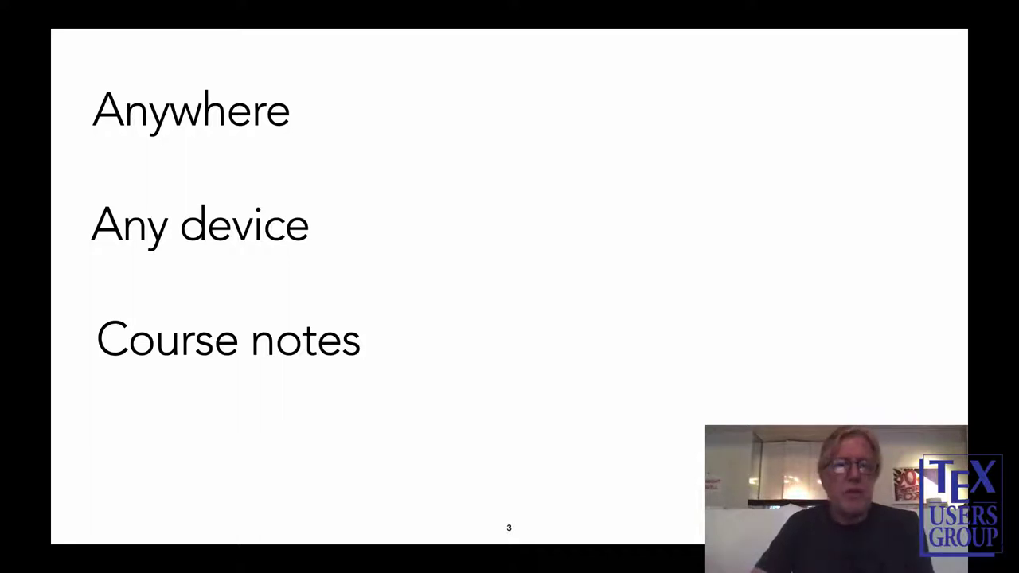
key(Right)
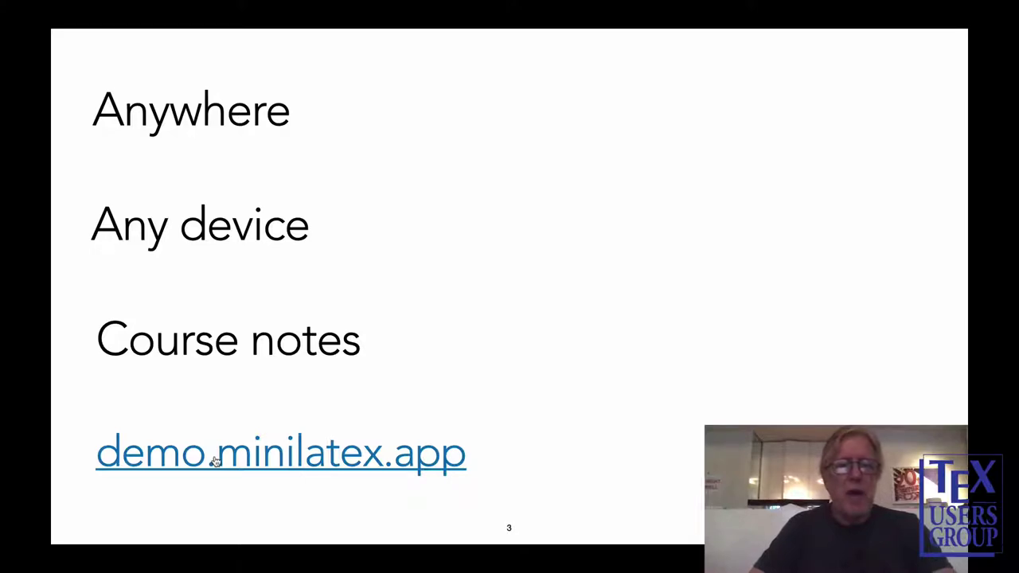
click(214, 461)
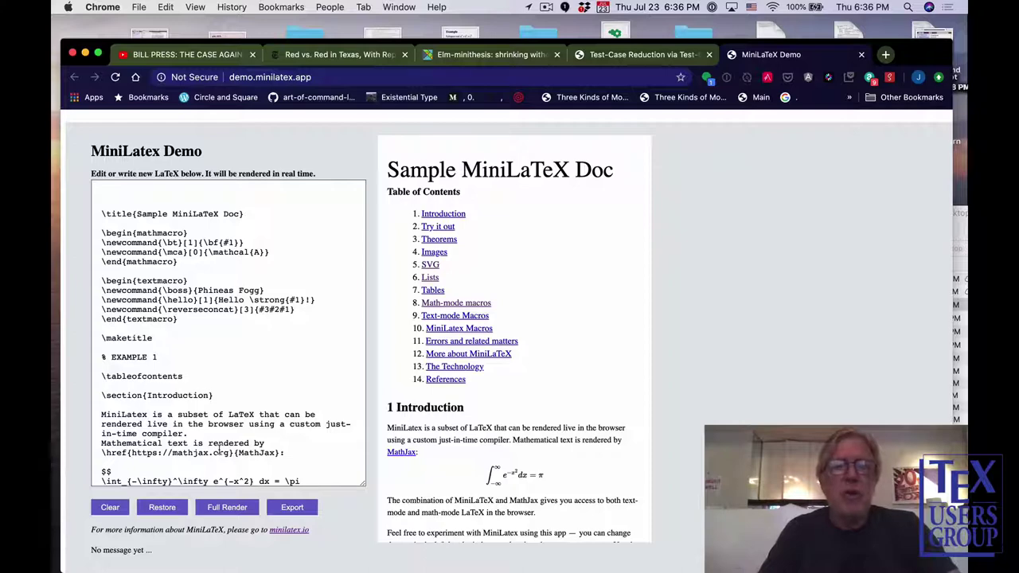
Scroll the rendered Sample MiniLaTeX Doc to view its 14-entry table of contents.
scroll(496, 358, down, 2)
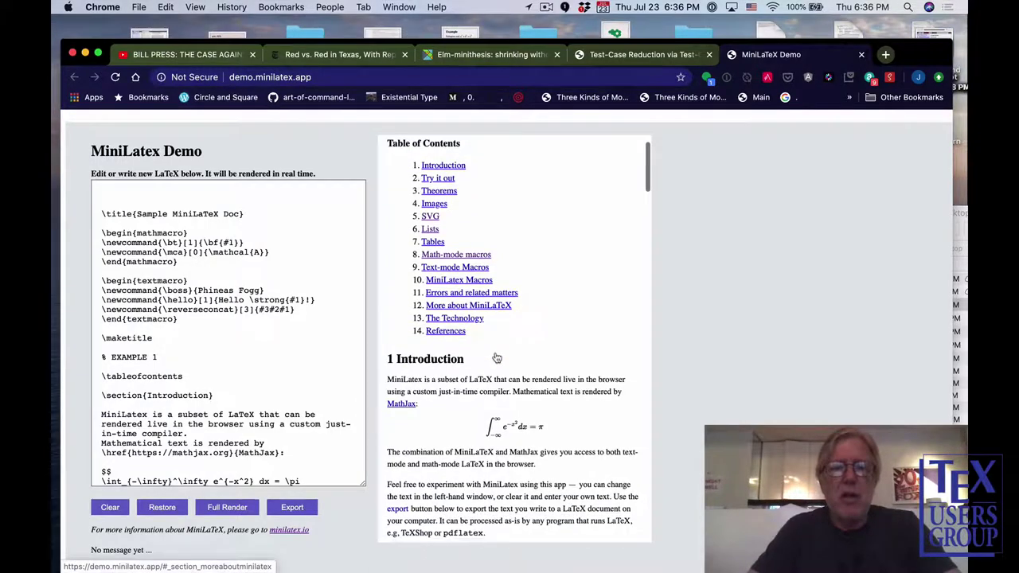
scroll(497, 358, down, 1)
scroll(496, 359, up, 3)
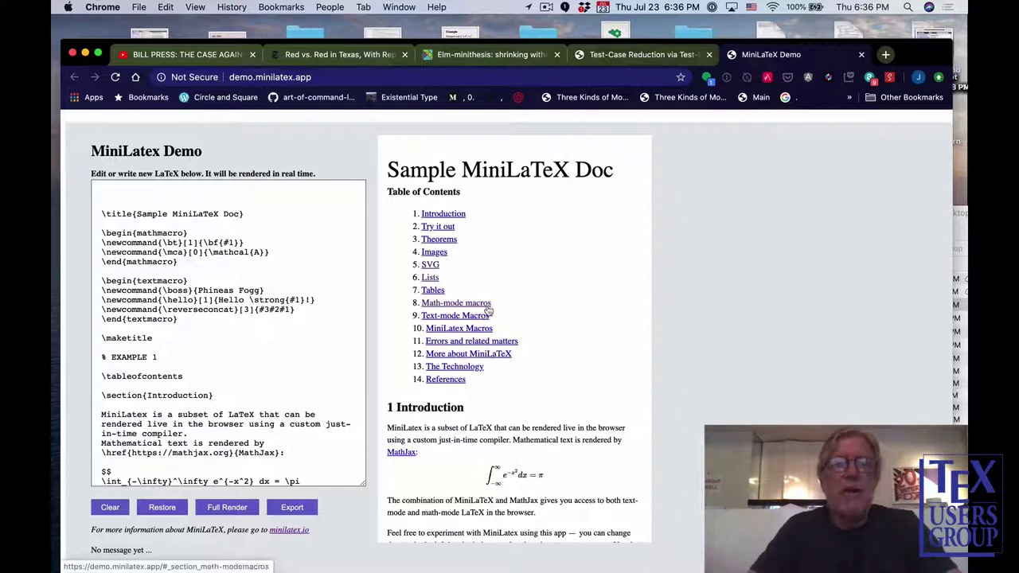
Jump to the Images section via the table of contents and scroll the editor to \section{Images}.
click(436, 256)
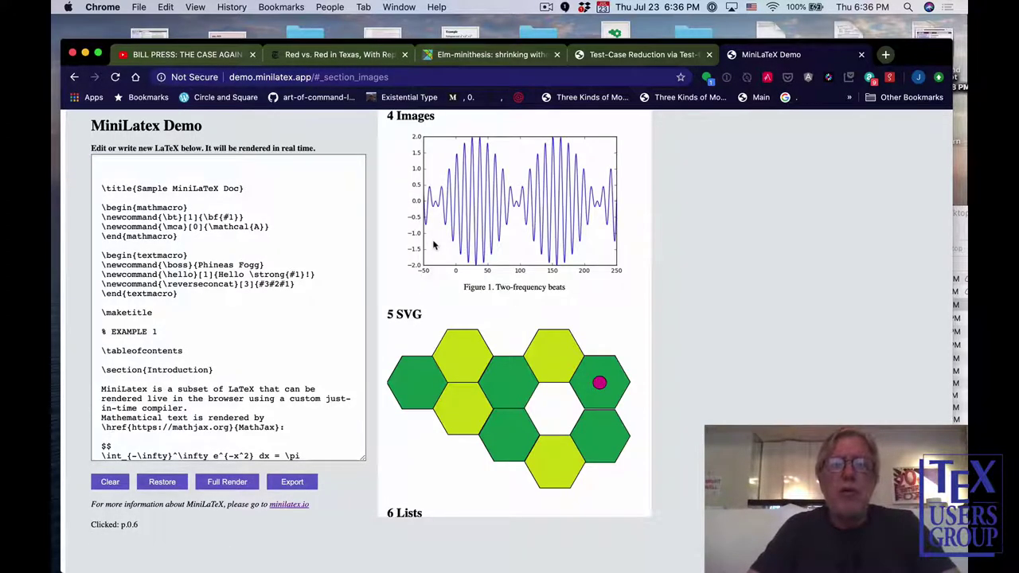
scroll(434, 245, up, 2)
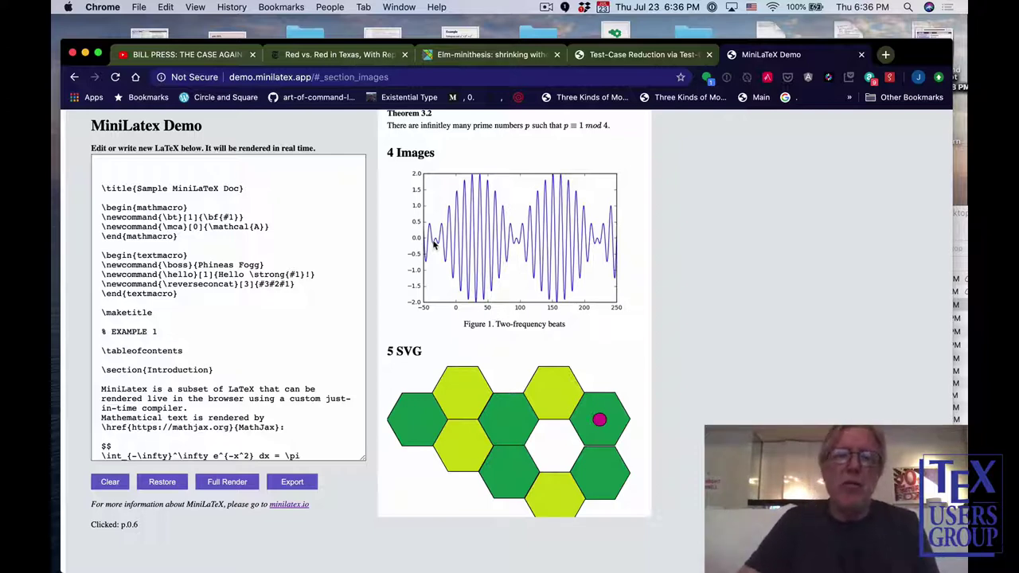
scroll(434, 245, down, 1)
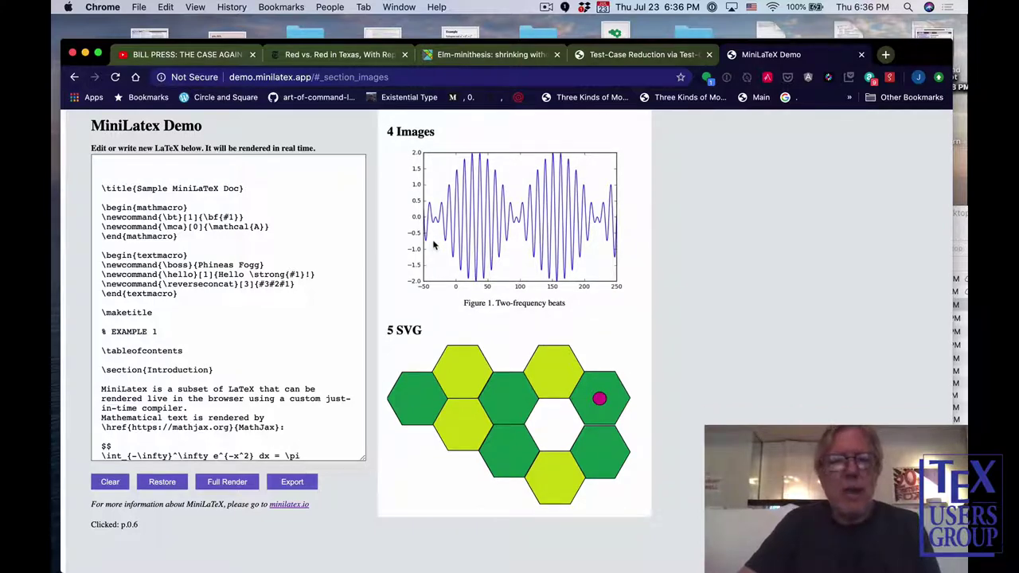
scroll(282, 331, down, 8)
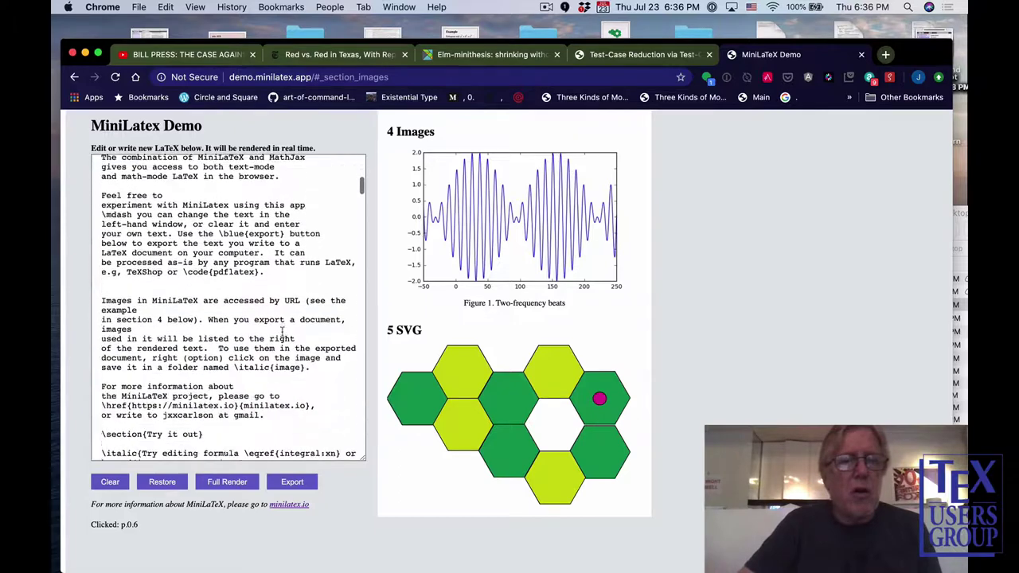
scroll(282, 331, down, 6)
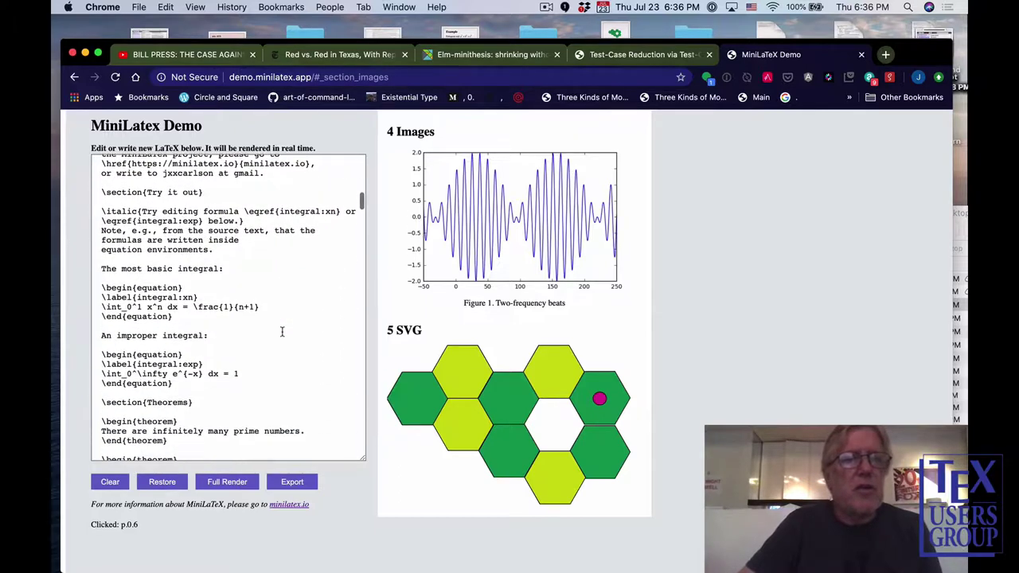
scroll(281, 331, down, 4)
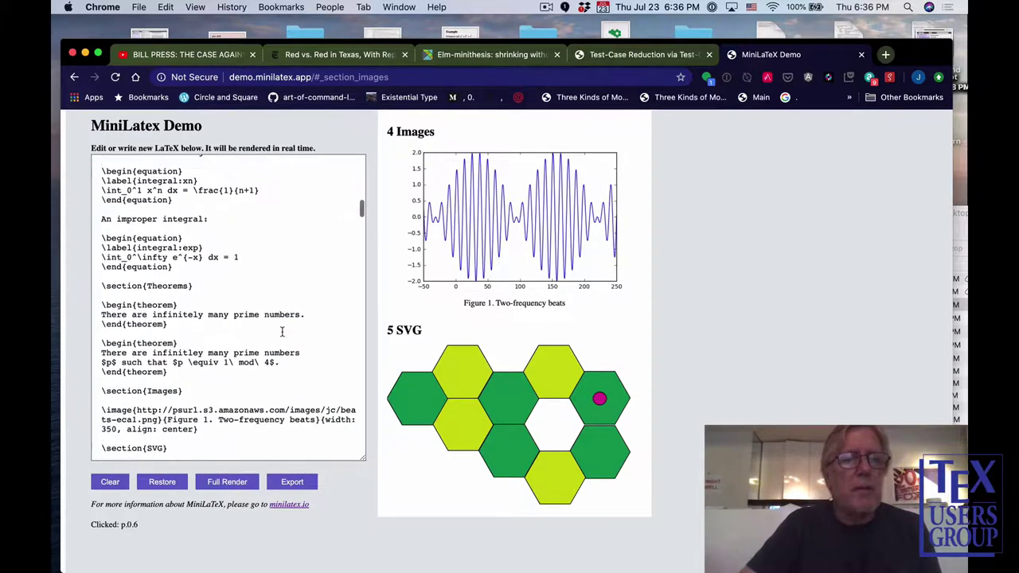
scroll(282, 331, down, 5)
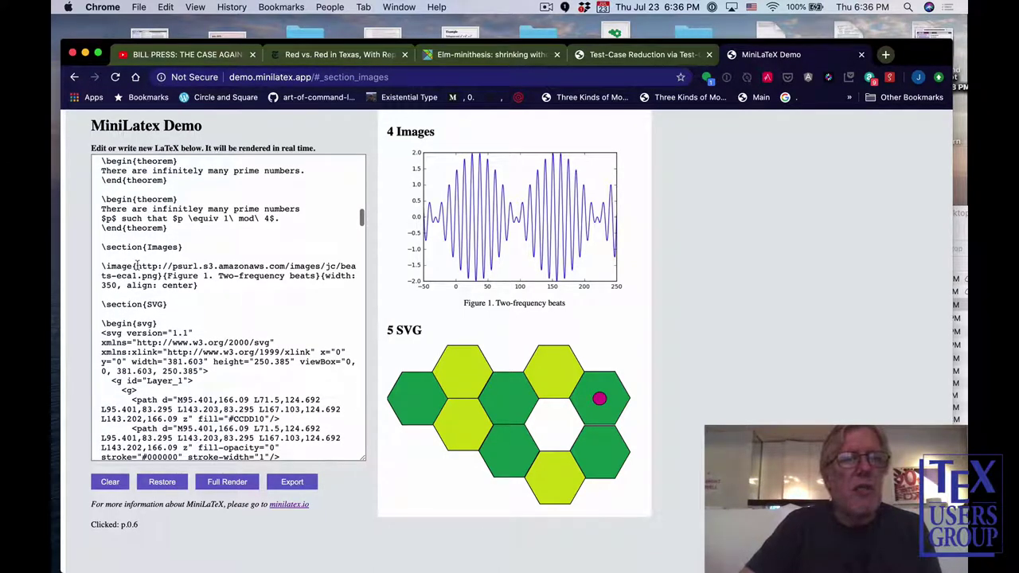
Highlight the \image command, its URL, and the svg environment name in the source.
drag(134, 266, 99, 267)
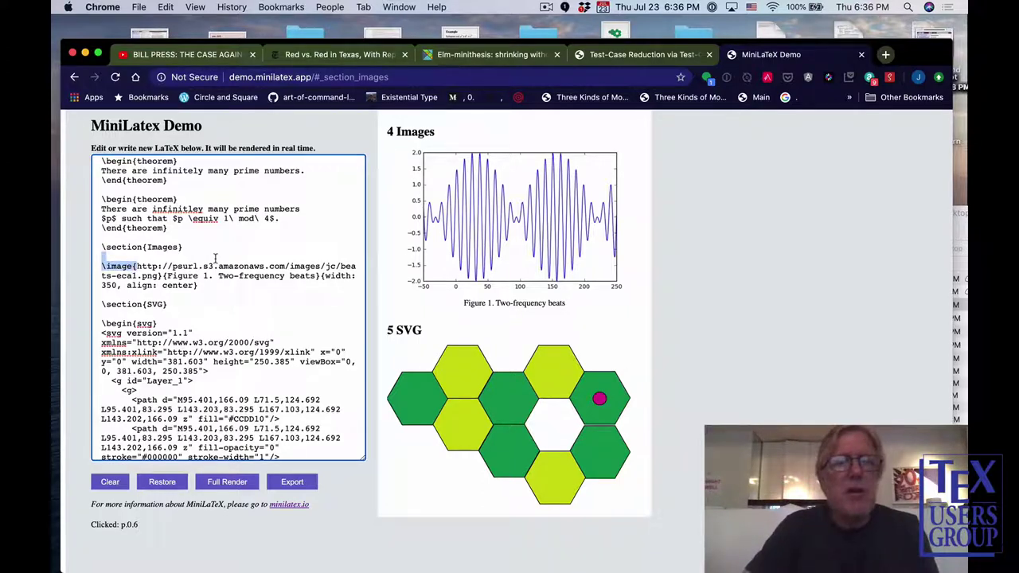
drag(137, 266, 158, 276)
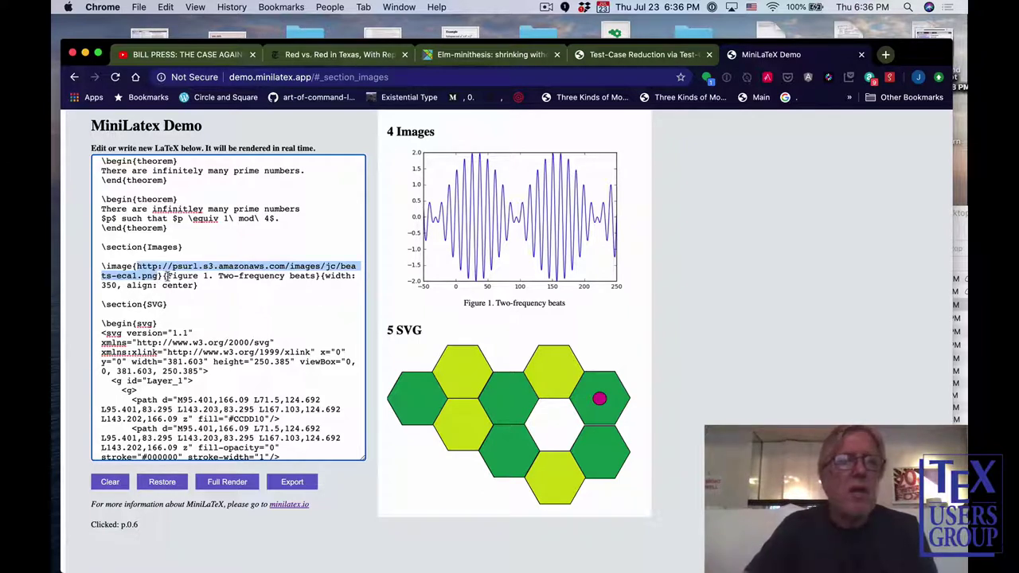
drag(164, 276, 196, 285)
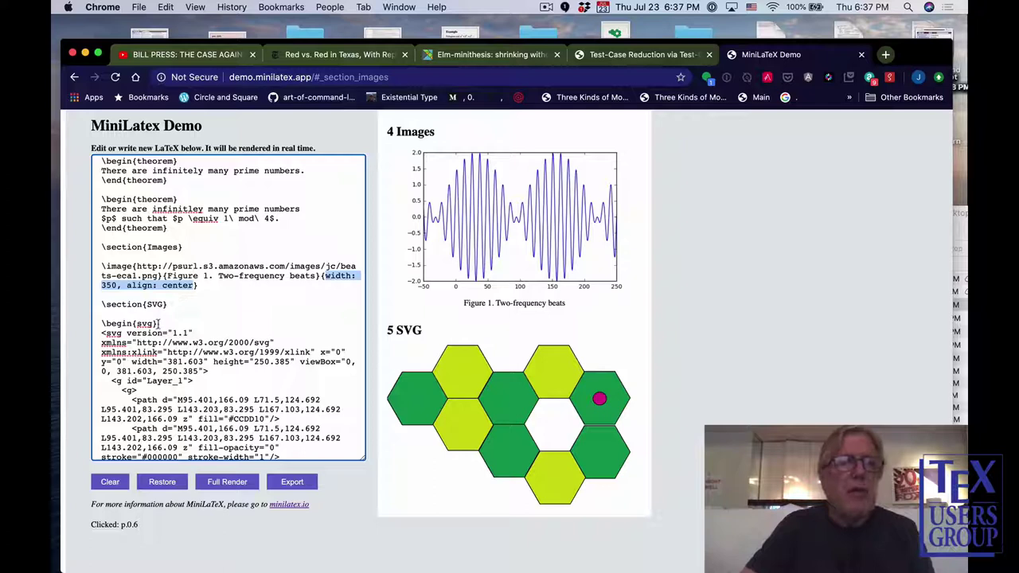
drag(158, 323, 99, 321)
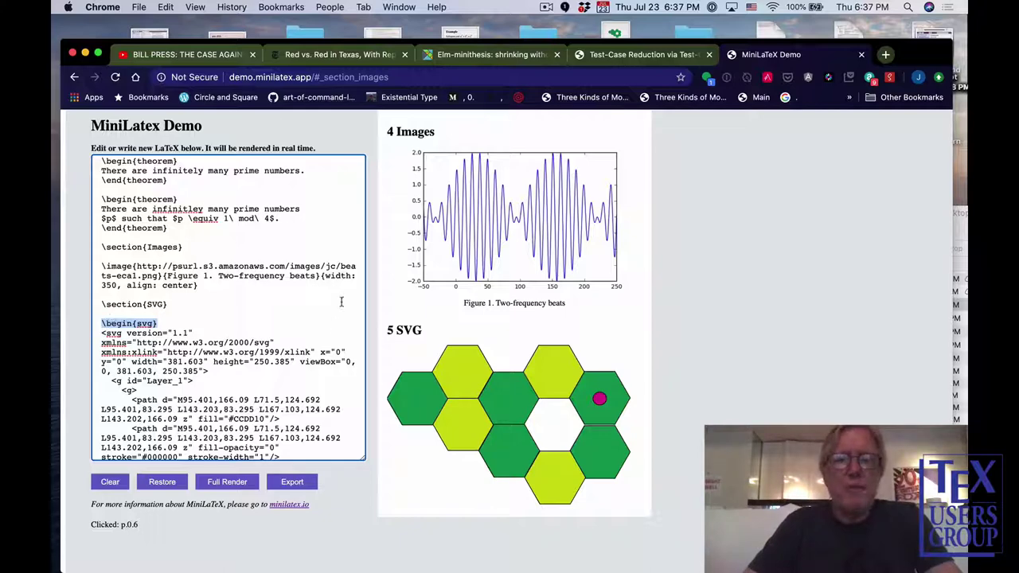
Locate the integral equations in the source and highlight the equation block and first formula line.
scroll(432, 288, up, 5)
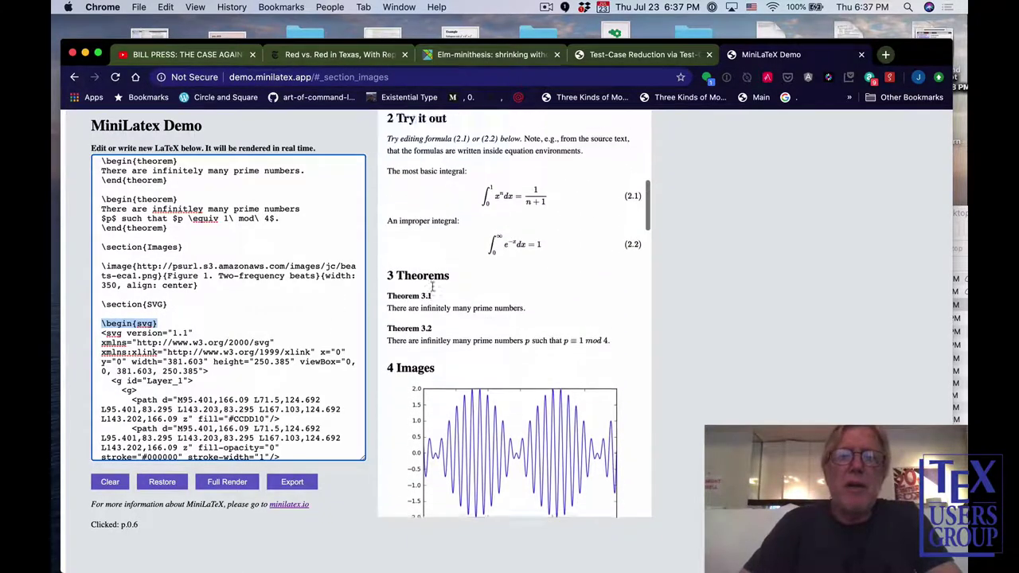
scroll(432, 288, up, 3)
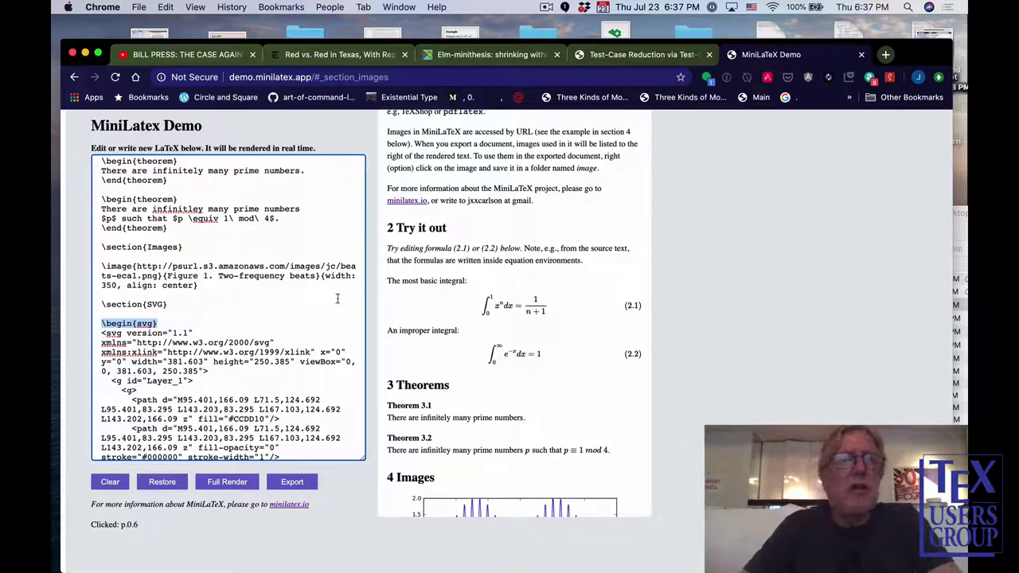
scroll(269, 308, up, 5)
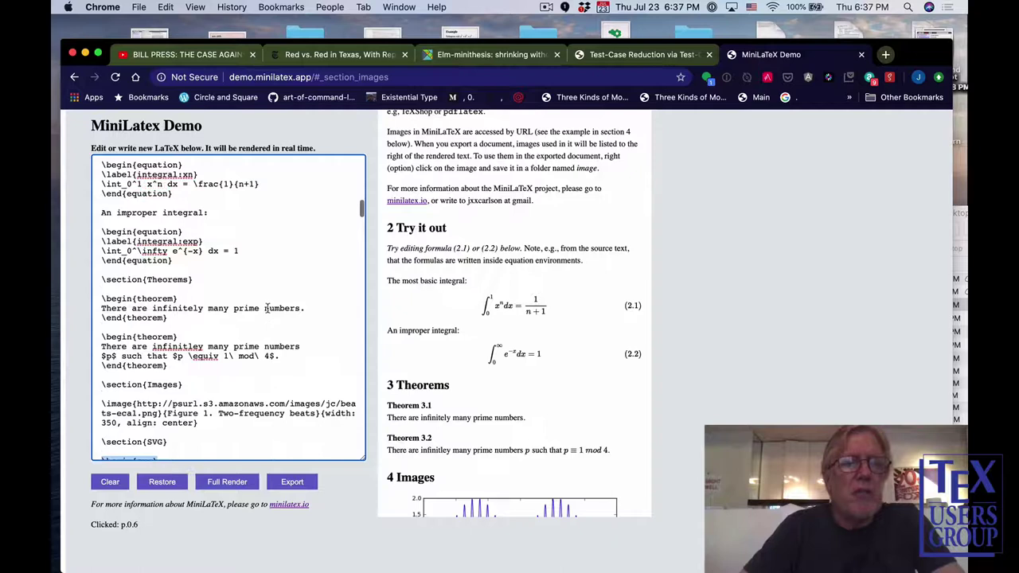
scroll(268, 307, down, 1)
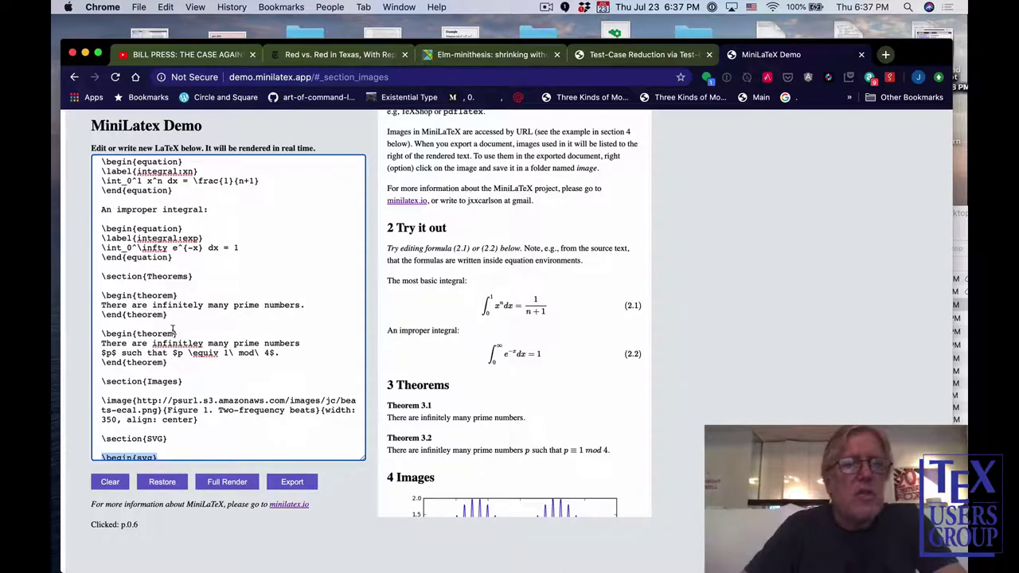
scroll(179, 363, up, 1)
scroll(181, 363, up, 2)
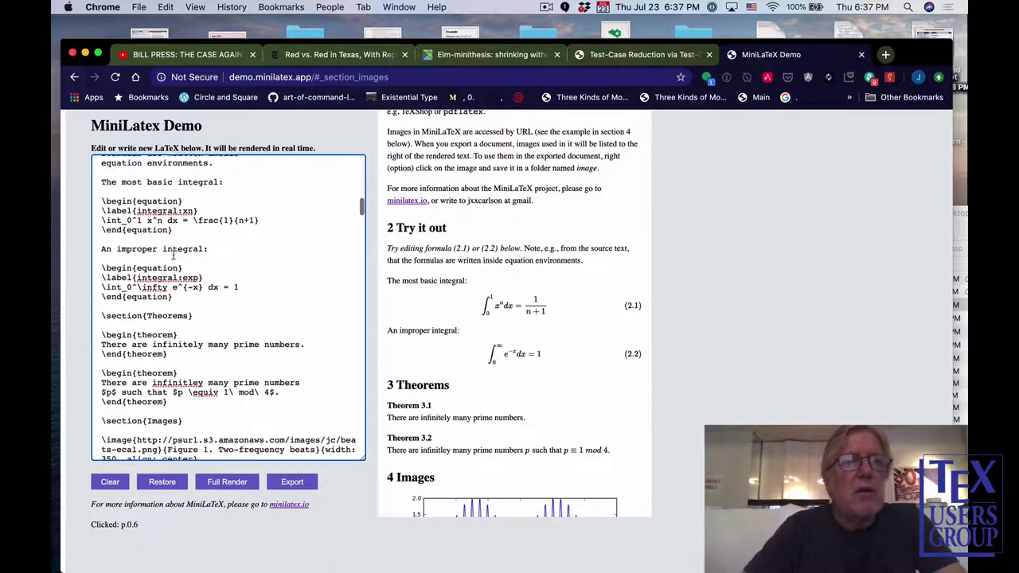
drag(172, 249, 100, 217)
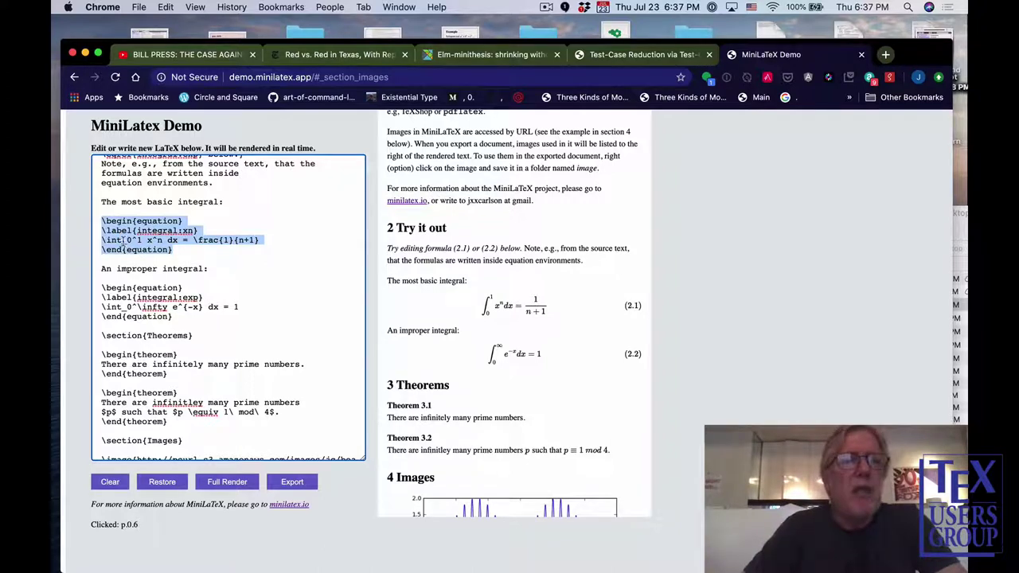
click(120, 241)
drag(101, 241, 260, 240)
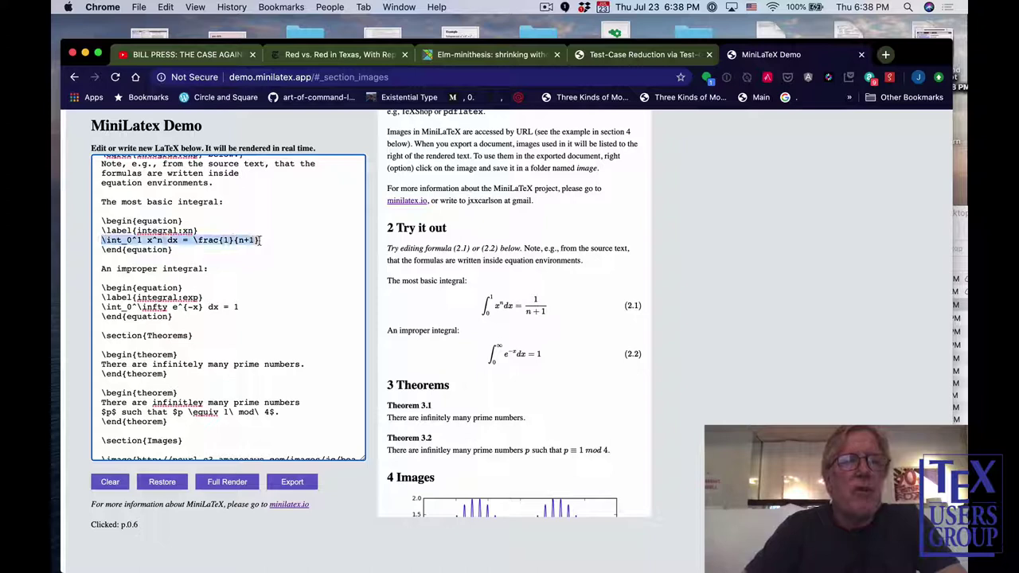
click(219, 233)
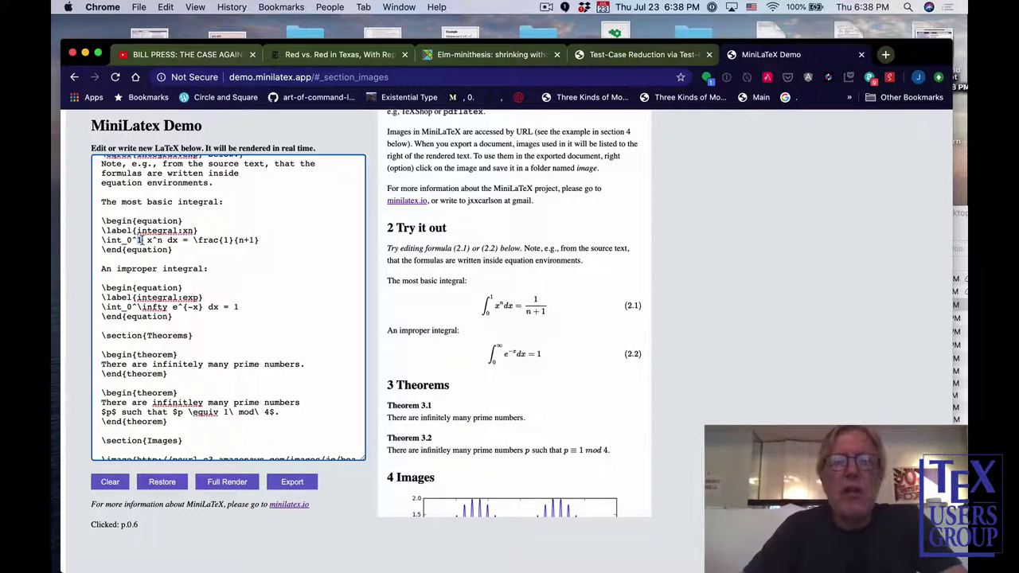
Change \int_0^1 to \int_0^2 and the fraction numerator 1 to 2^{n+1}.
click(142, 240)
key(BackSpace)
text(2)
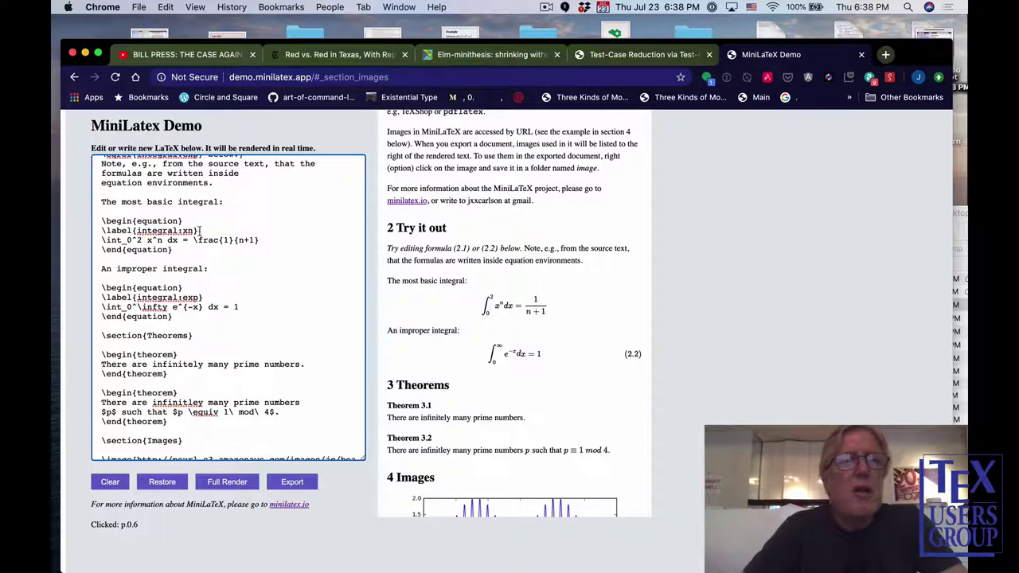
double_click(226, 240)
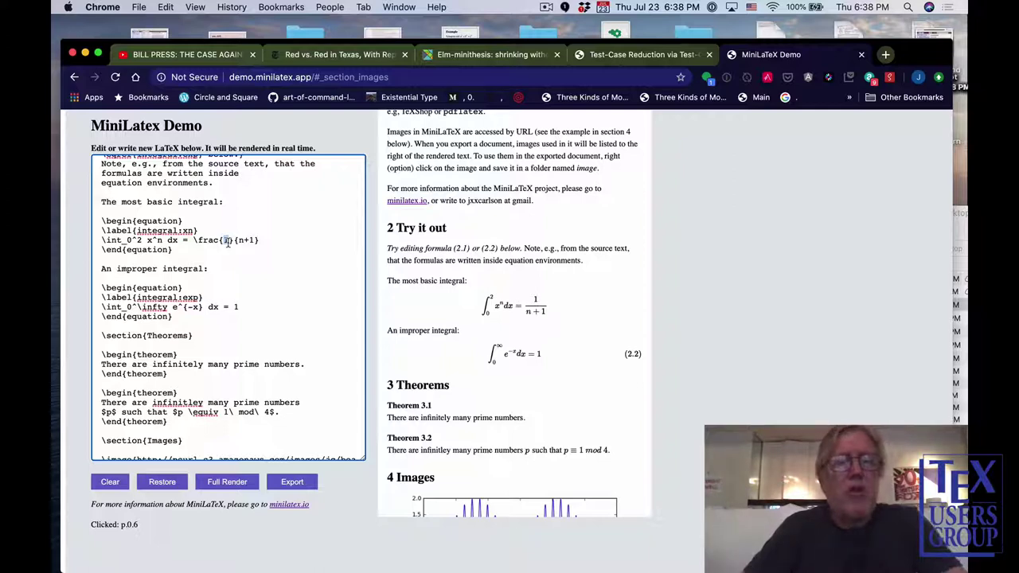
text(2^{n)
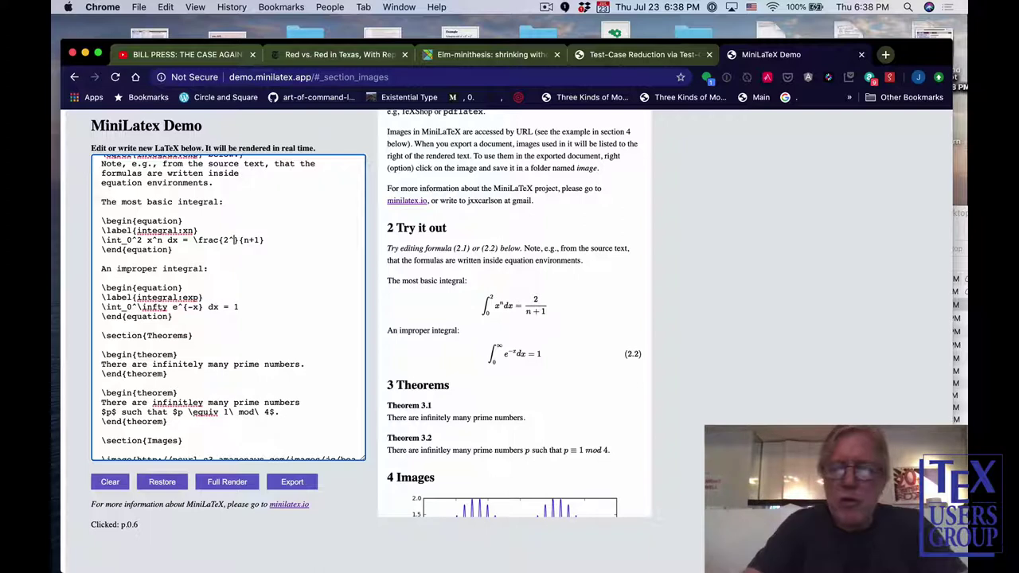
text(+1})
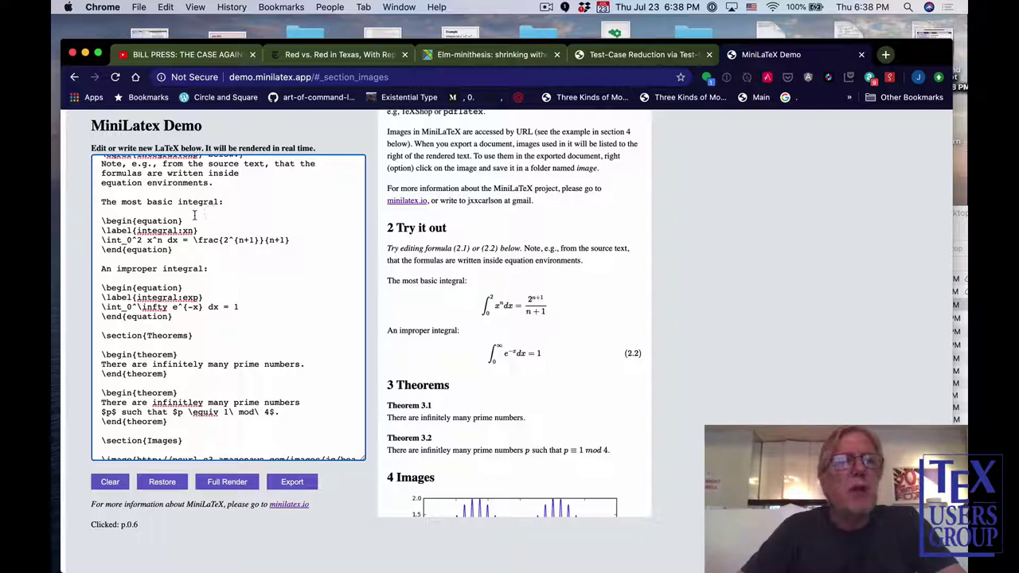
scroll(199, 213, up, 3)
Delete the closing brace of \section{Try it out} to trigger the 'Expecting right brace' error.
scroll(200, 213, down, 1)
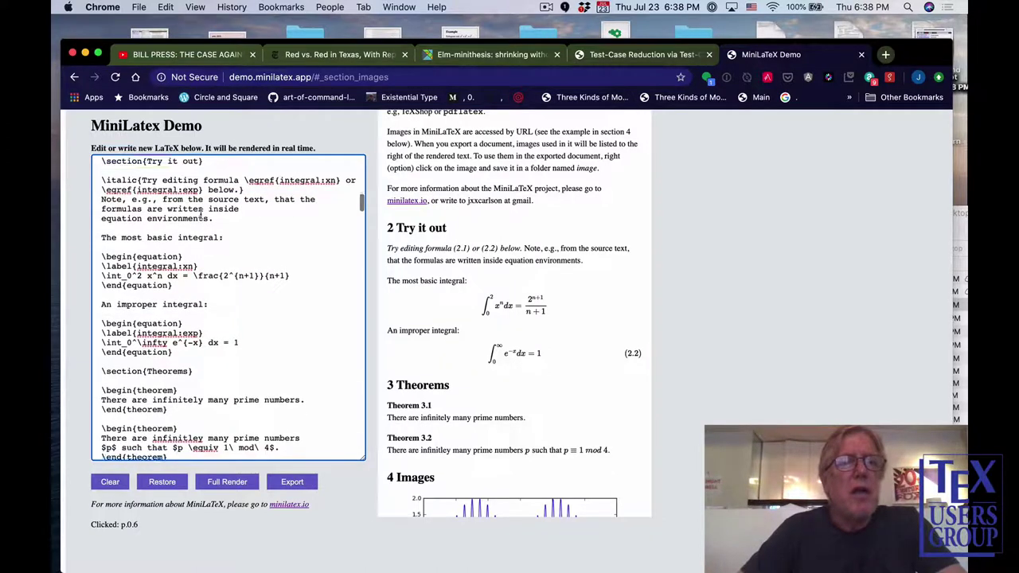
scroll(209, 180, up, 1)
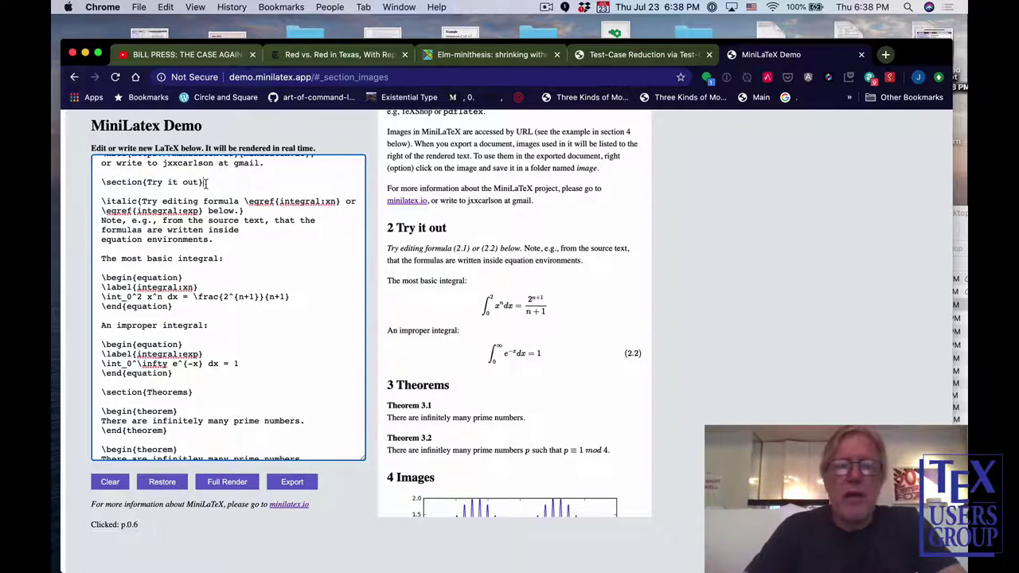
click(206, 182)
key(BackSpace)
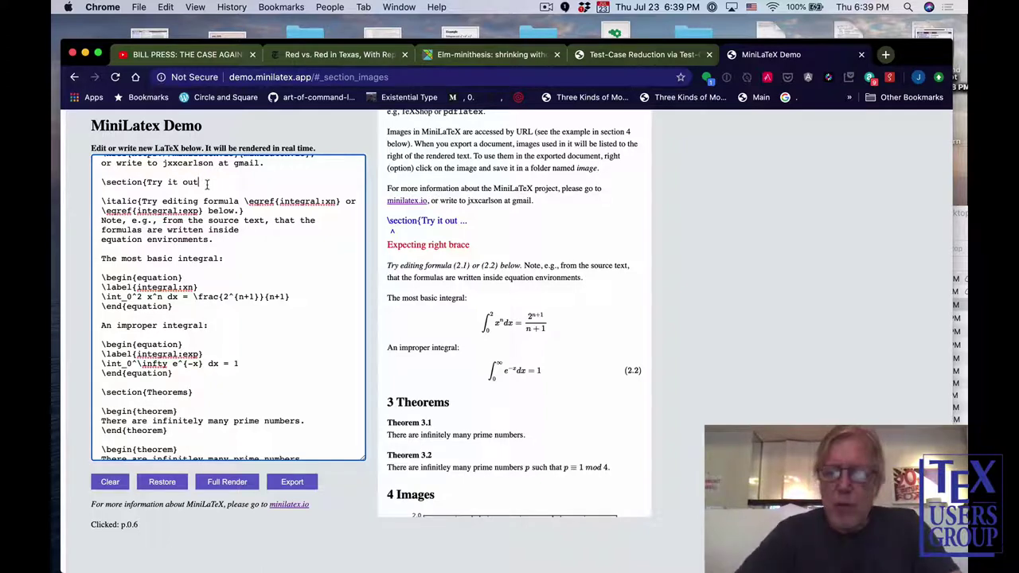
Retype the } after \section{Try it out and run Full Render to restore numbering.
text(})
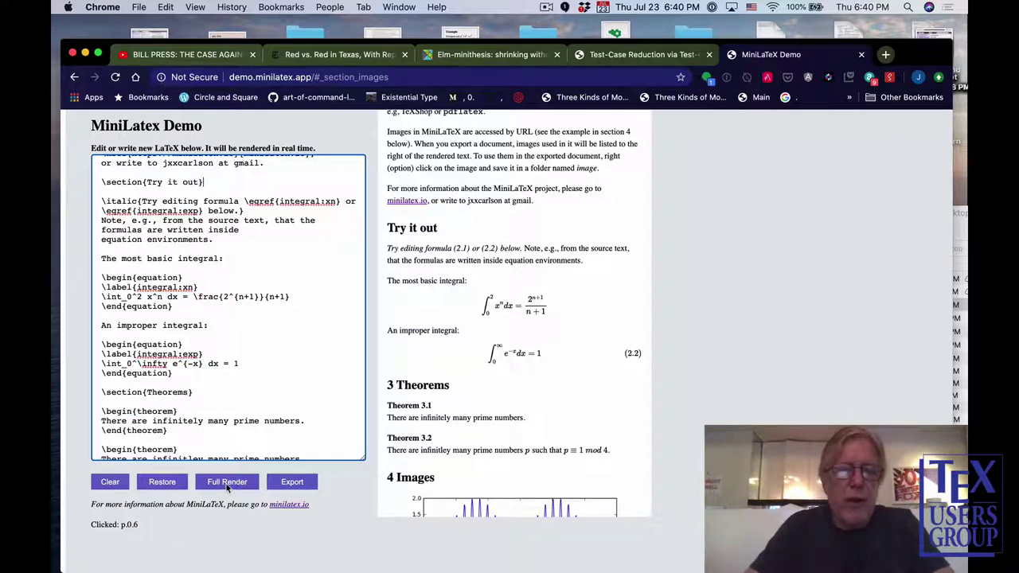
click(227, 487)
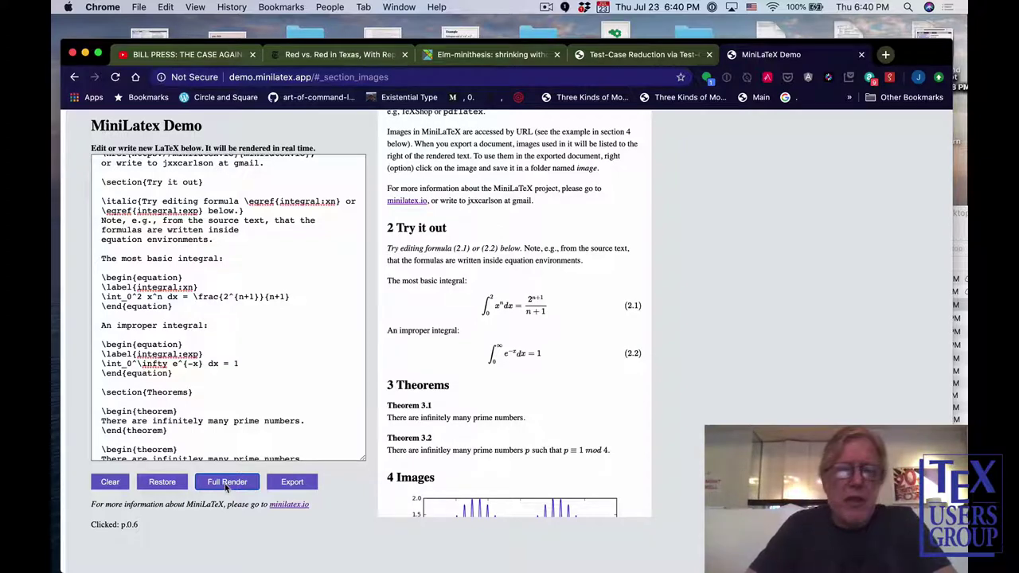
scroll(226, 490, up, 1)
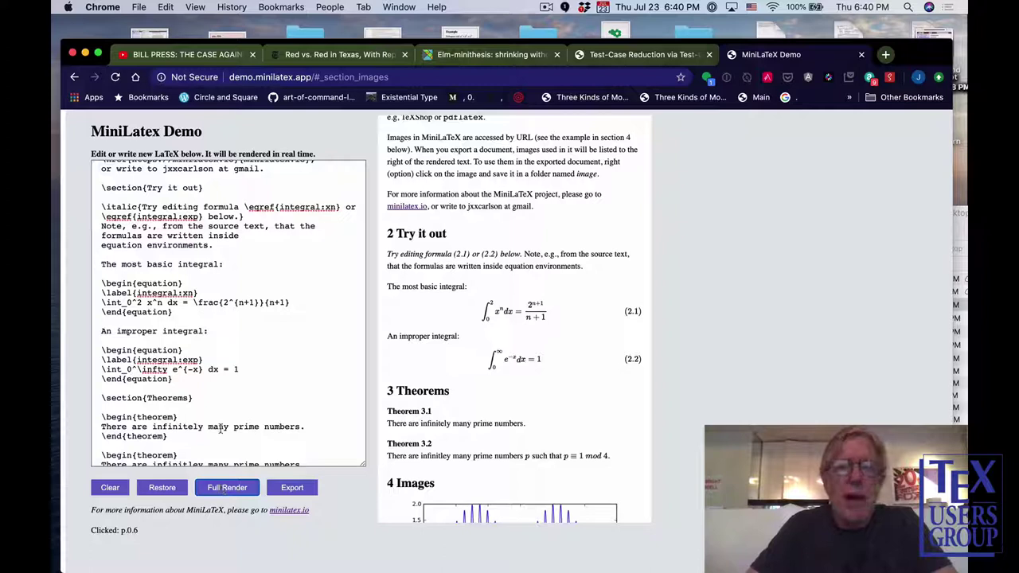
Restore the original sample document and scroll both panes back to the top.
click(162, 488)
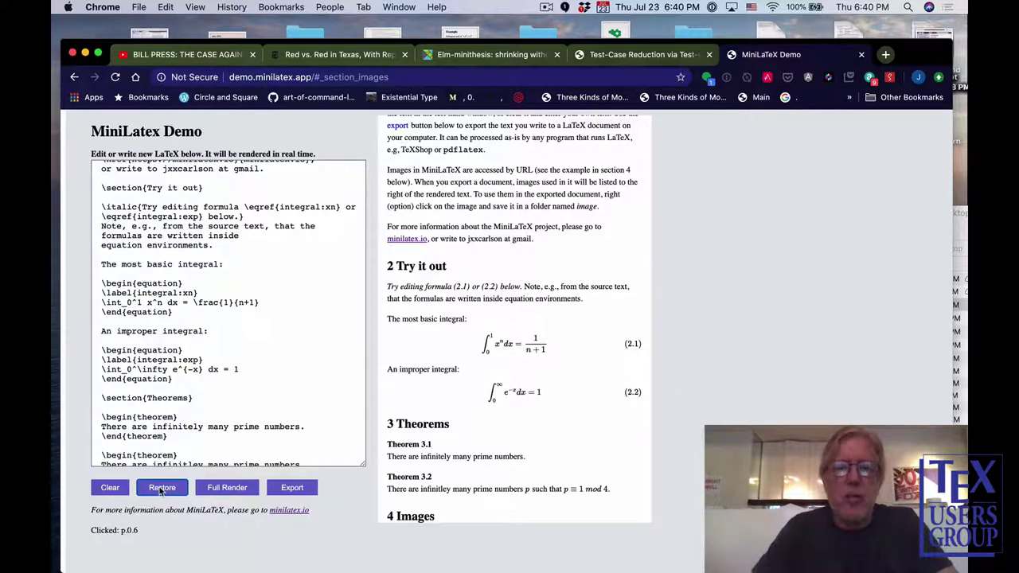
scroll(198, 413, up, 1)
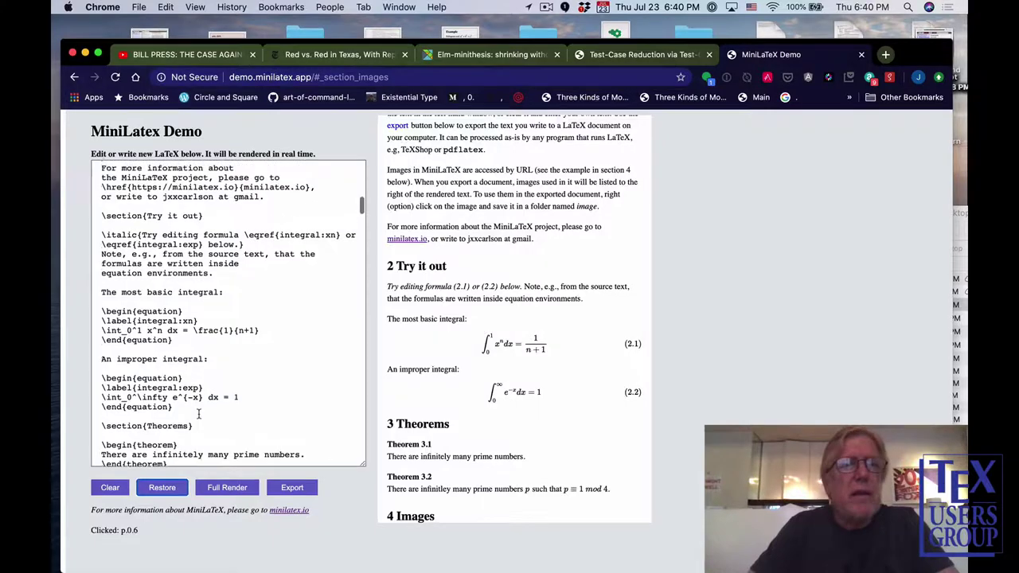
scroll(199, 414, up, 10)
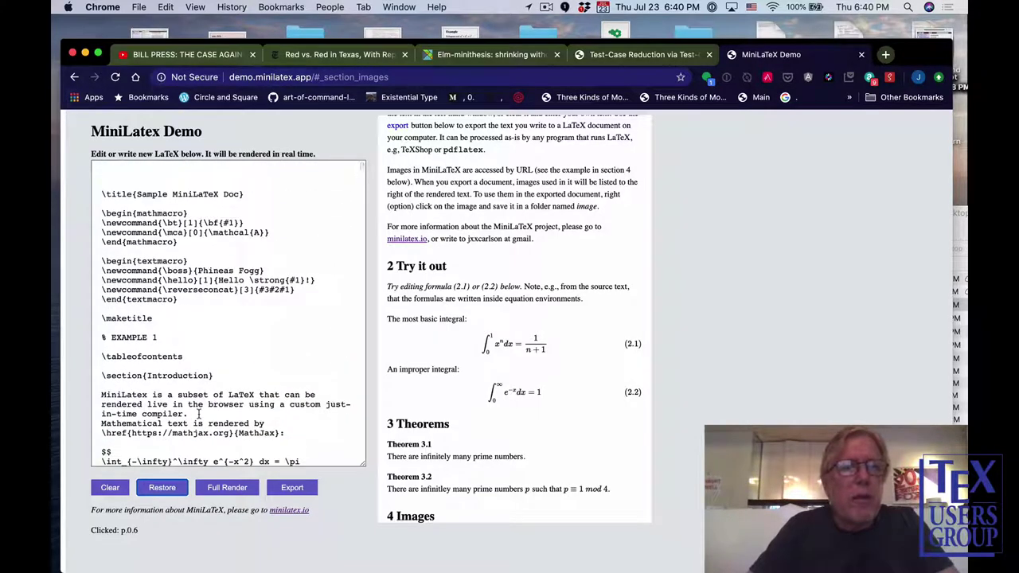
scroll(420, 360, up, 10)
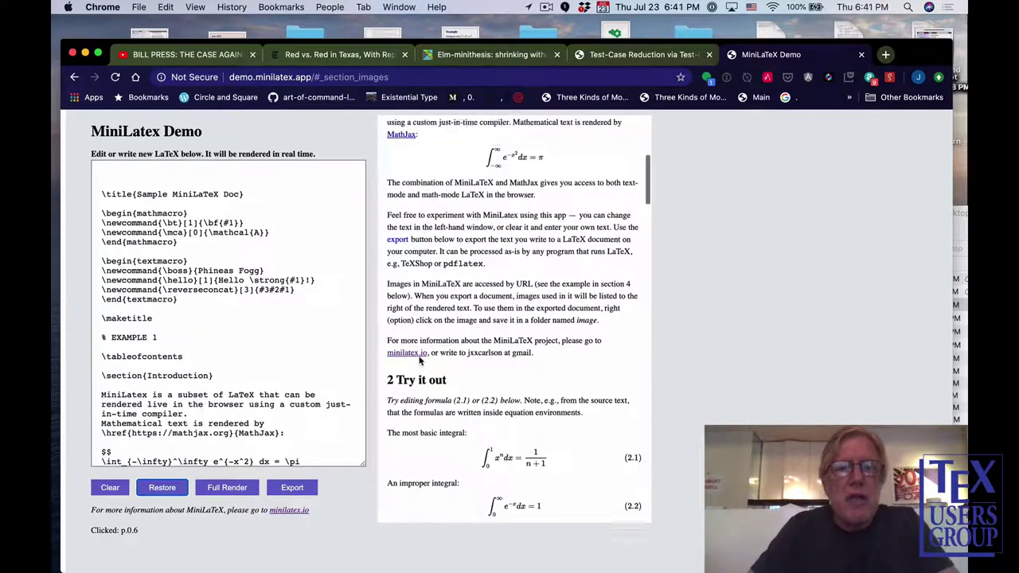
Highlight the mathmacro and textmacro blocks, then place the cursor after the last math macro.
drag(179, 243, 93, 215)
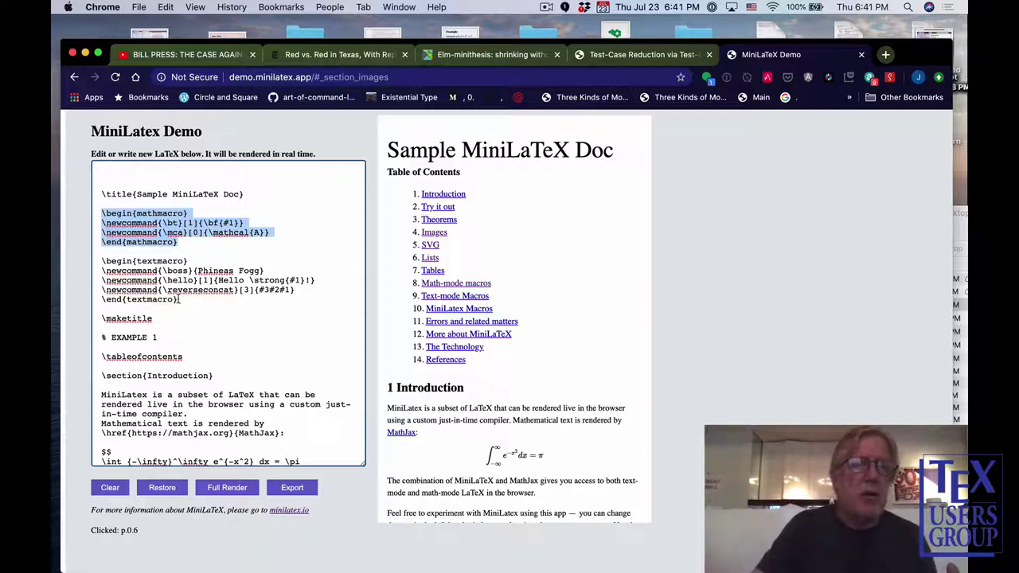
drag(178, 299, 88, 264)
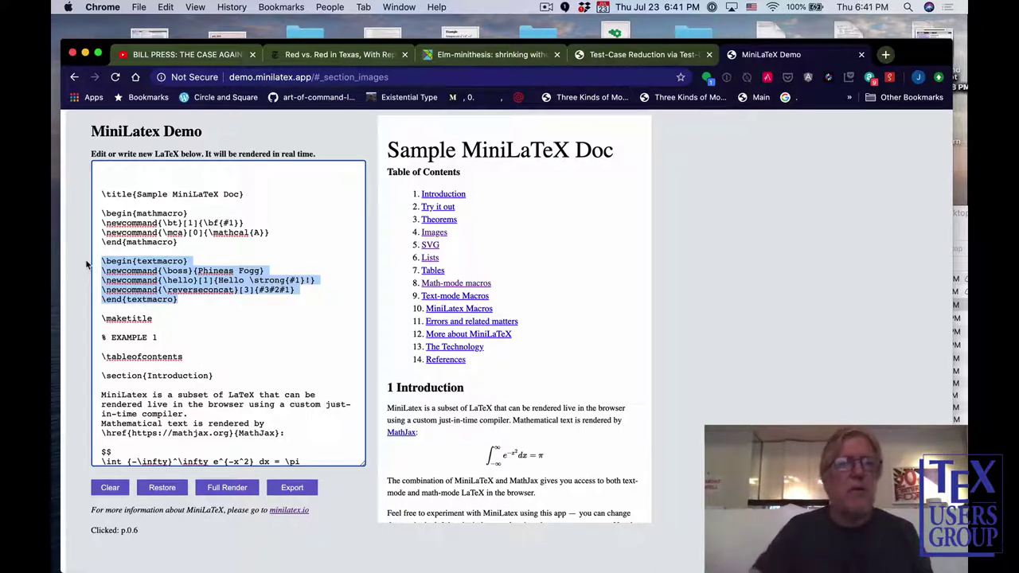
click(272, 232)
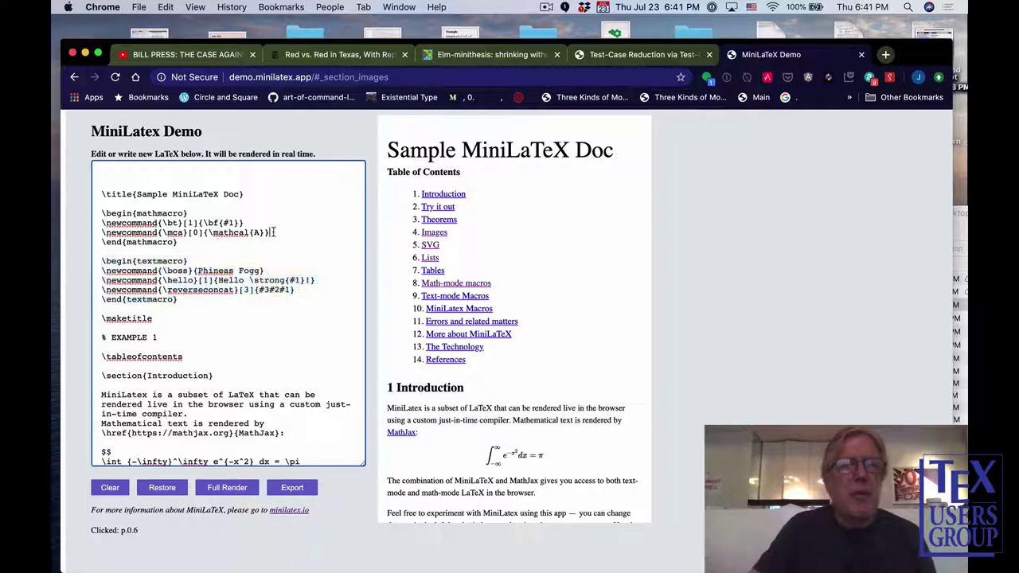
Add the line \newcommand{\WW}[0]{\mathbb{W}} to the mathmacro block.
key(Return)
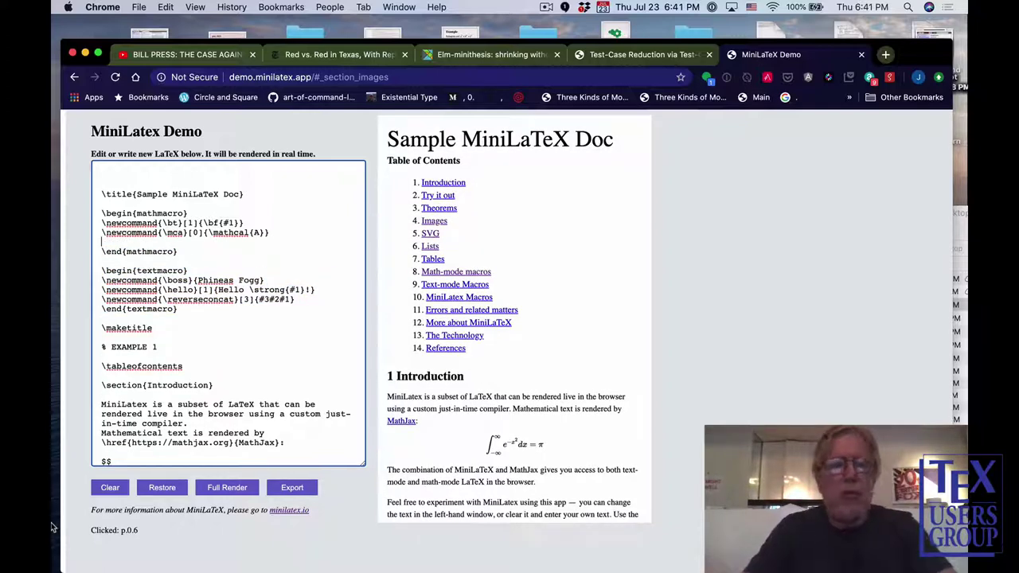
text(\)
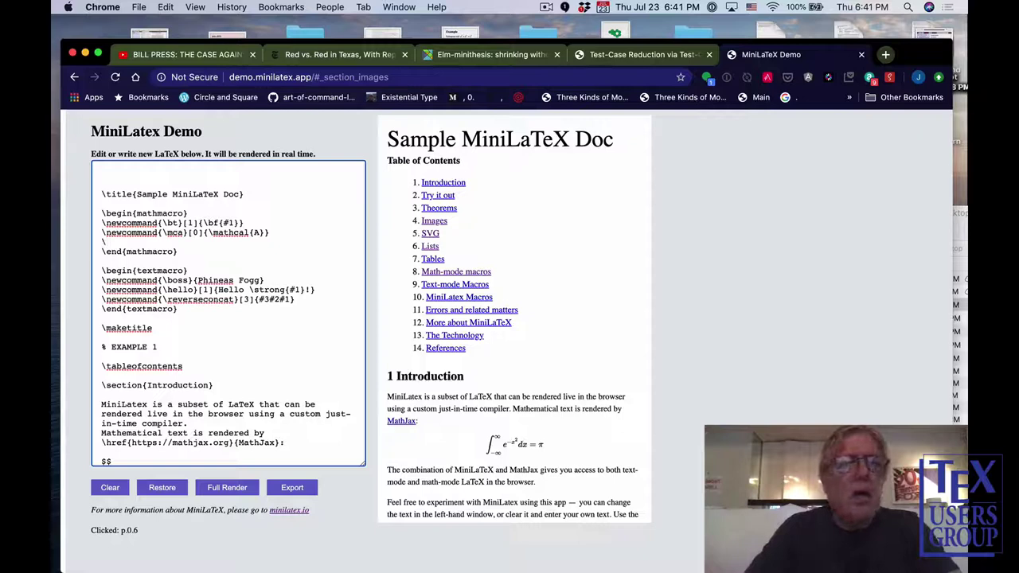
text(newcomma)
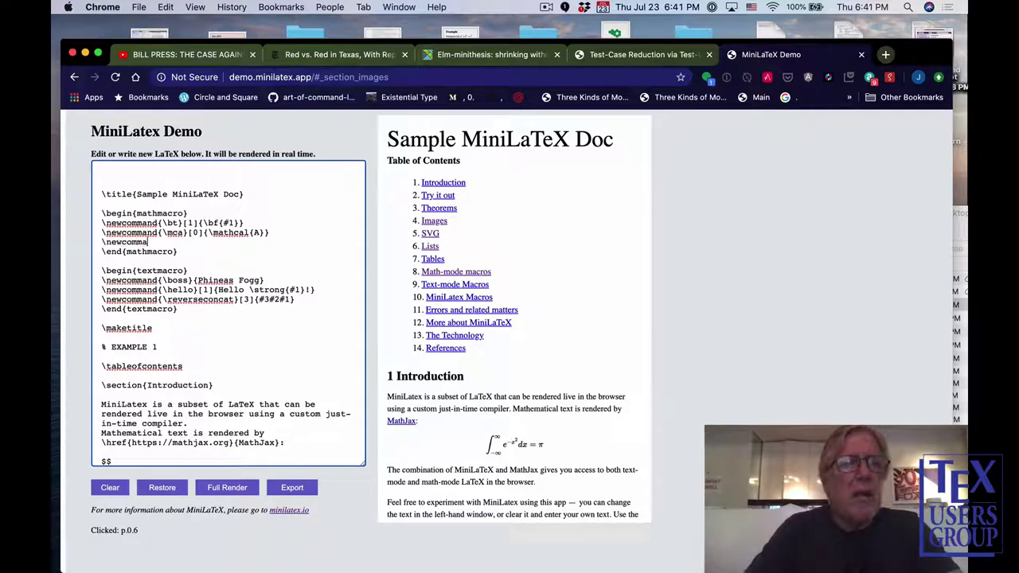
text(nd{)
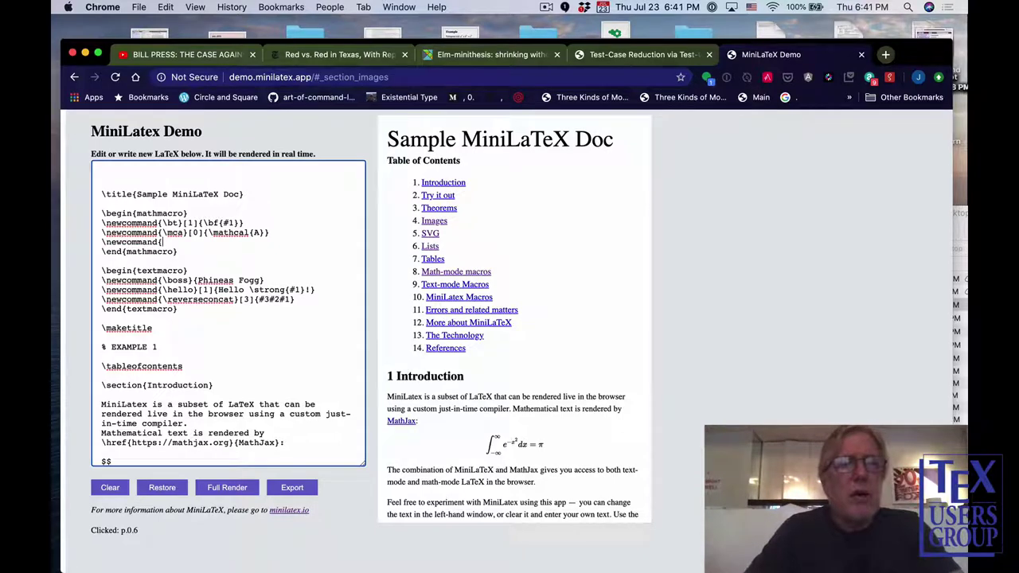
text(\)
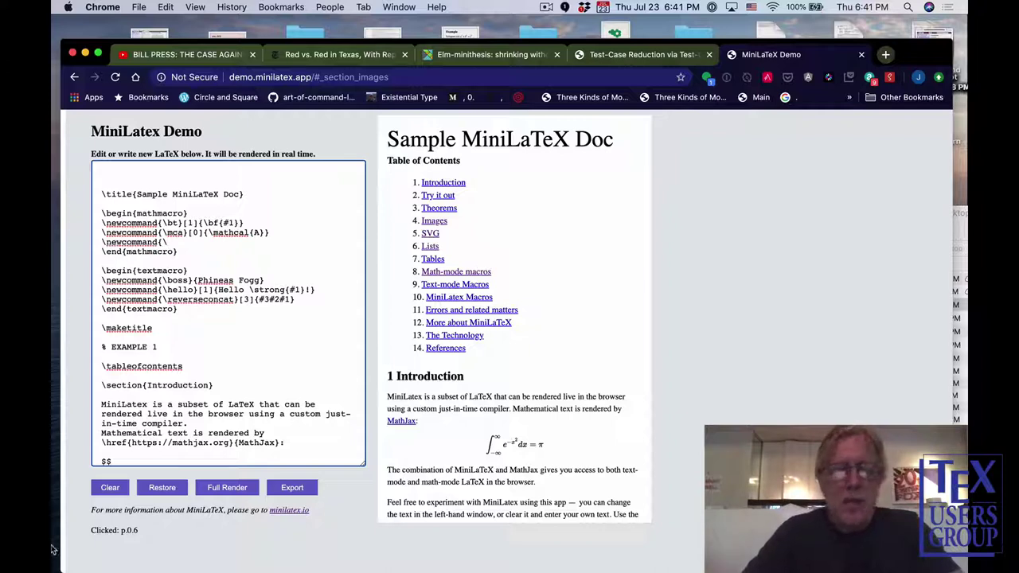
text(ee)
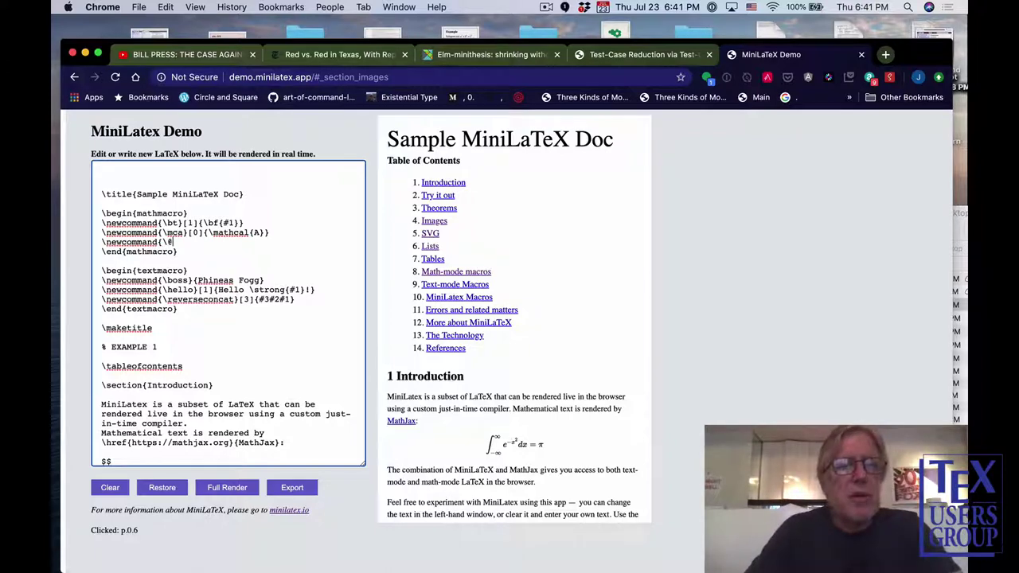
key(BackSpace)
key(BackSpace)
text(ww})
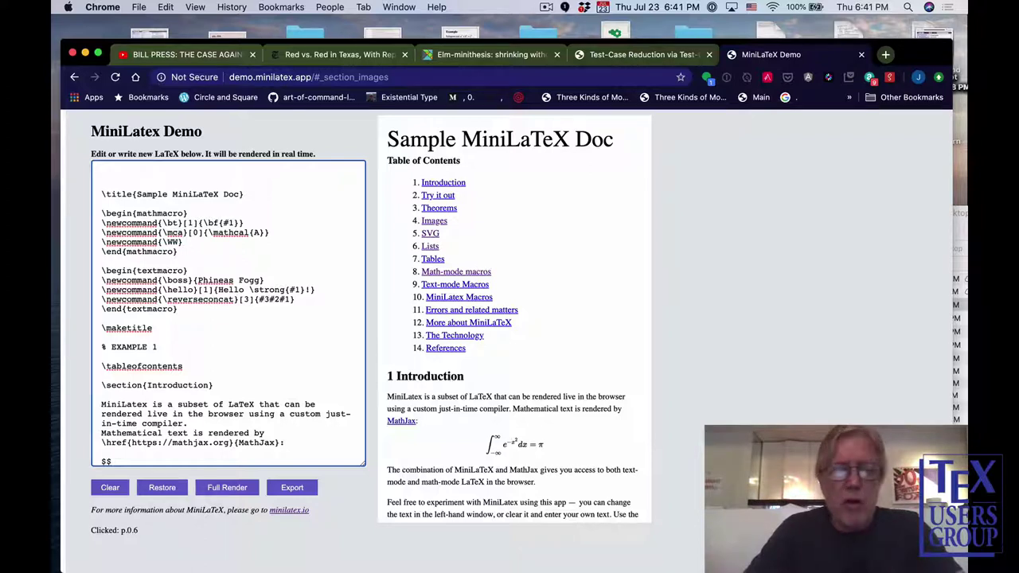
text([0)
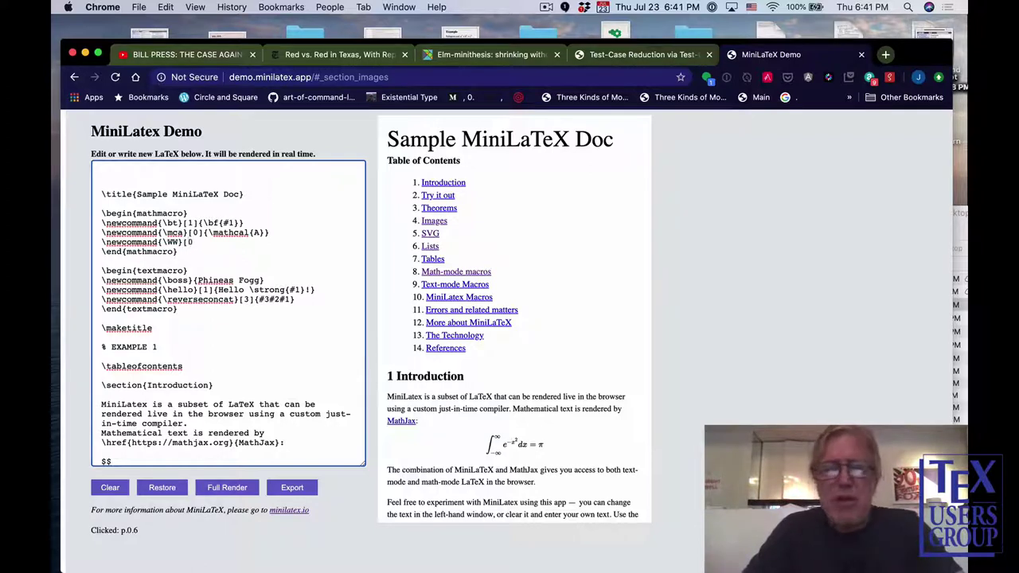
text(])
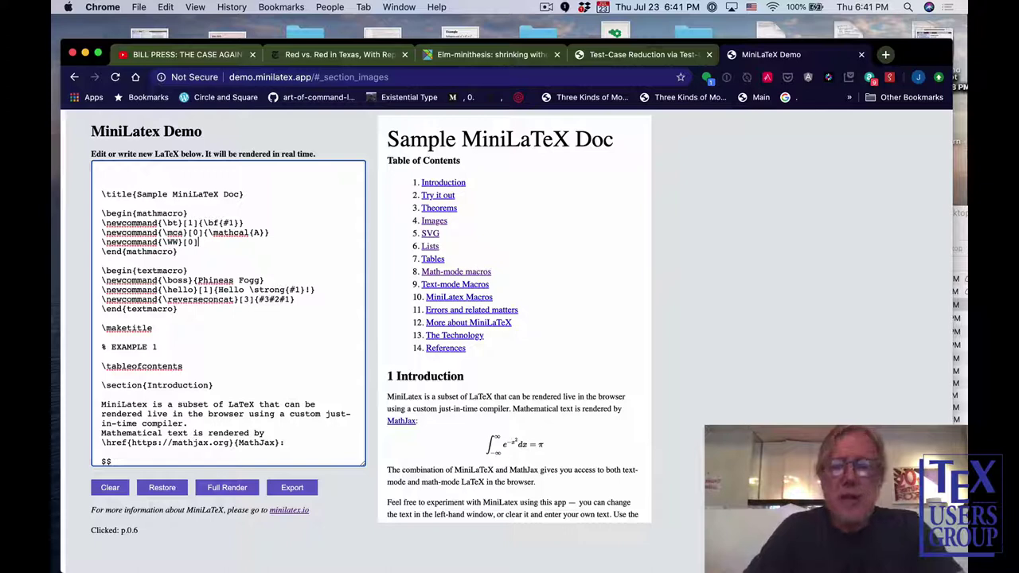
text({)
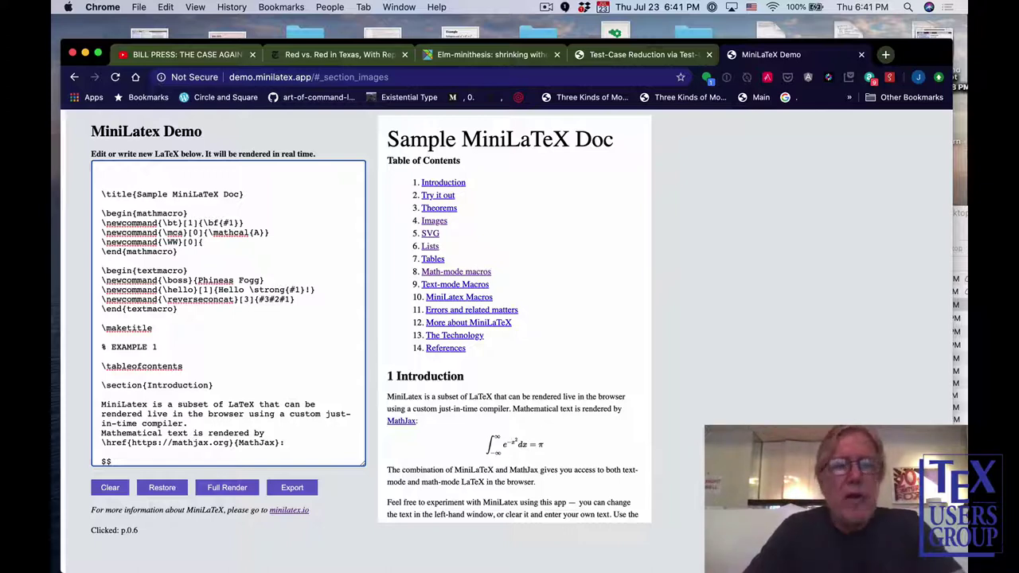
text(\m)
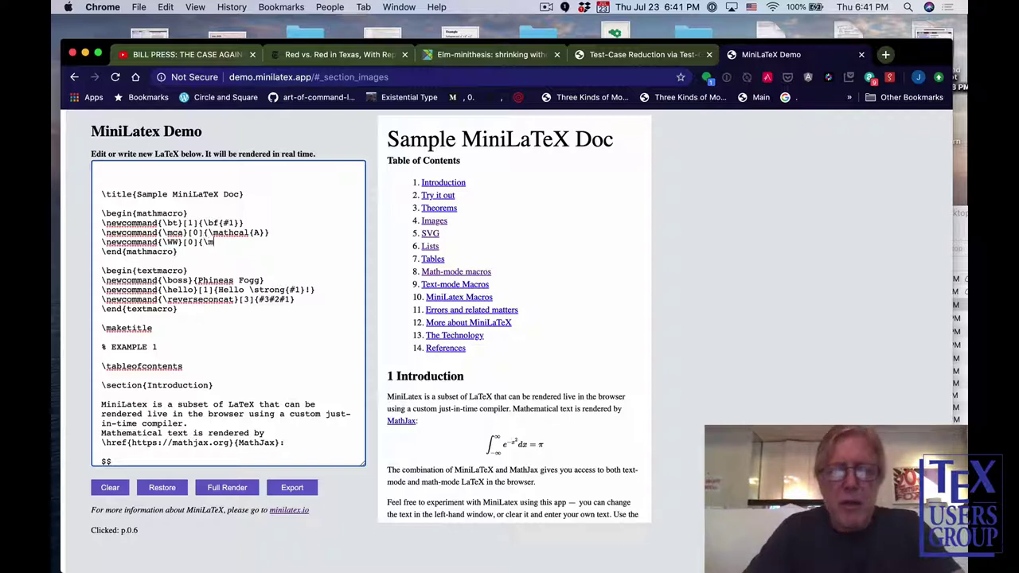
text(athbb)
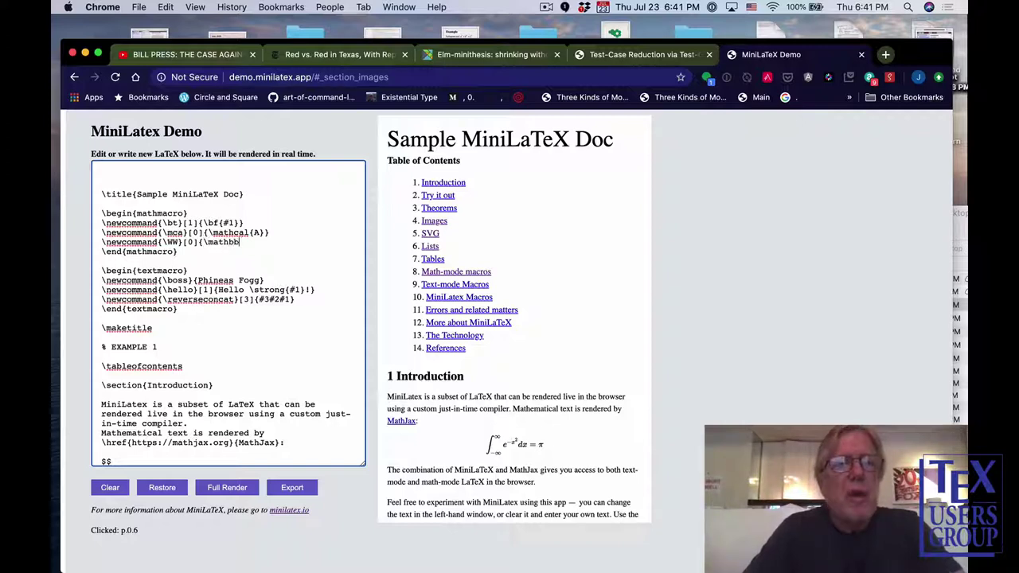
text({W}})
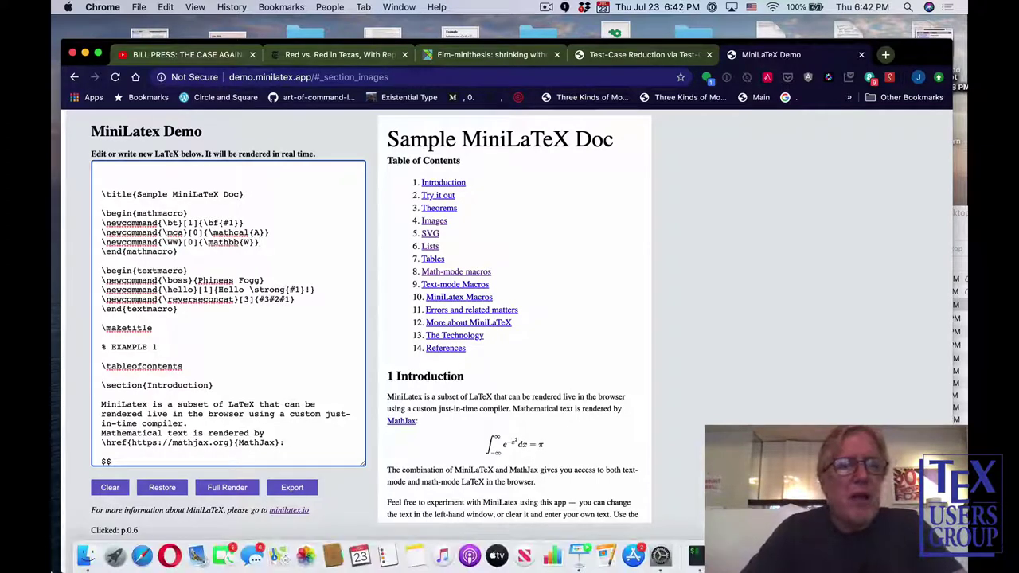
click(216, 386)
Insert a $$ … $$ display block containing \WW_0^1 = \WW_1^0 after \section{Introduction}.
key(Return)
key(Return)
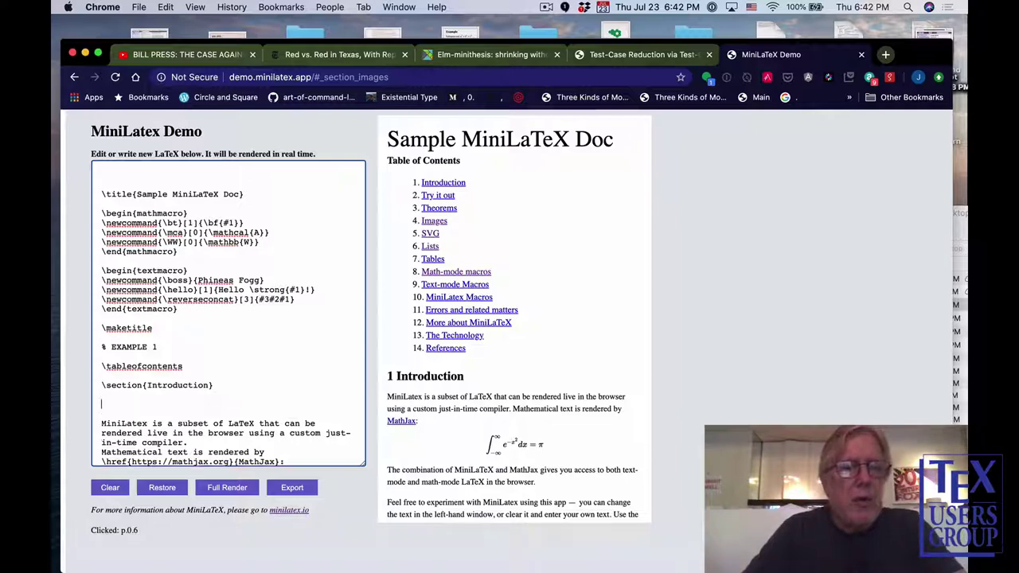
text($$)
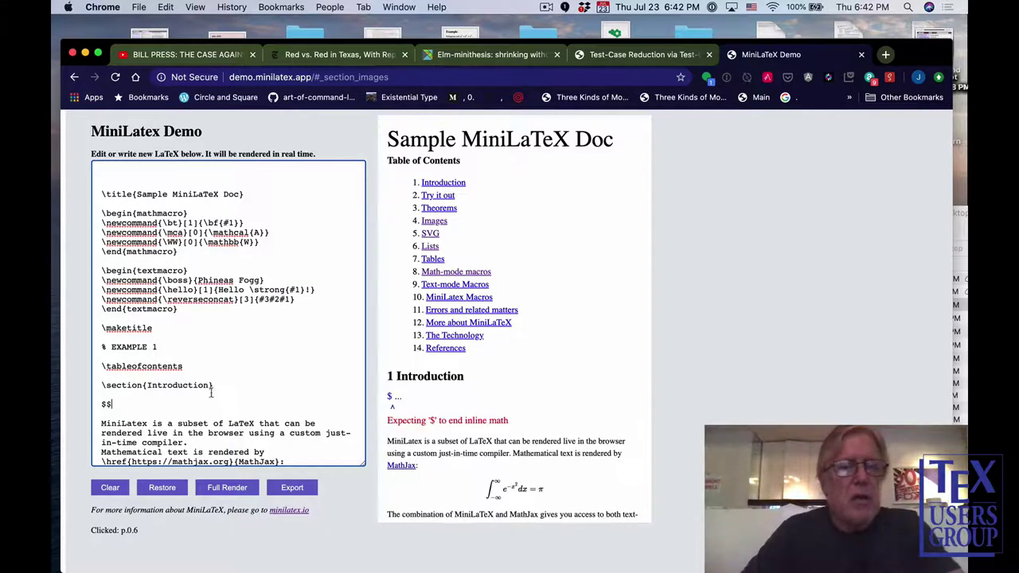
key(Return)
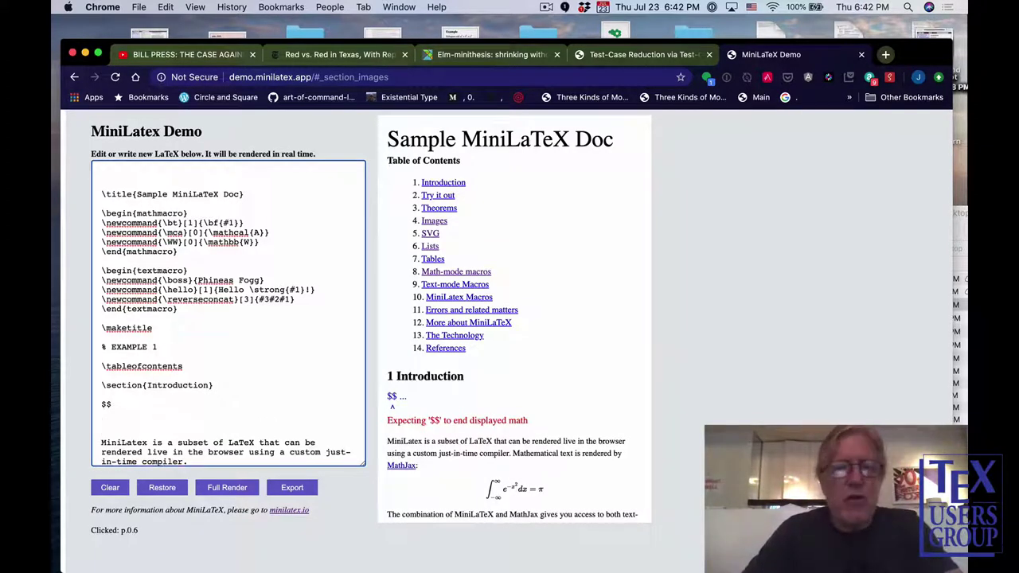
text($$)
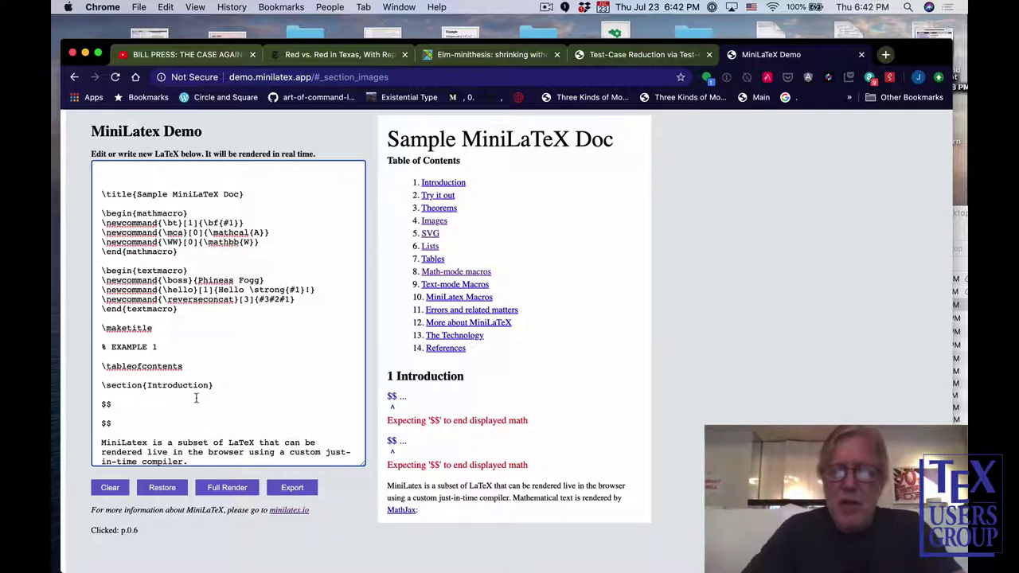
key(Up)
text(\)
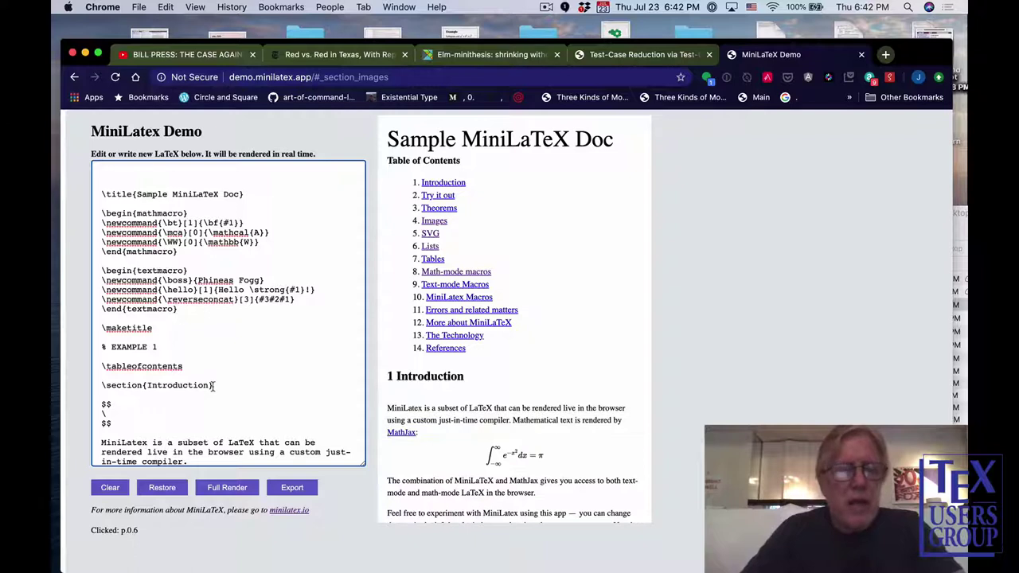
text(WW)
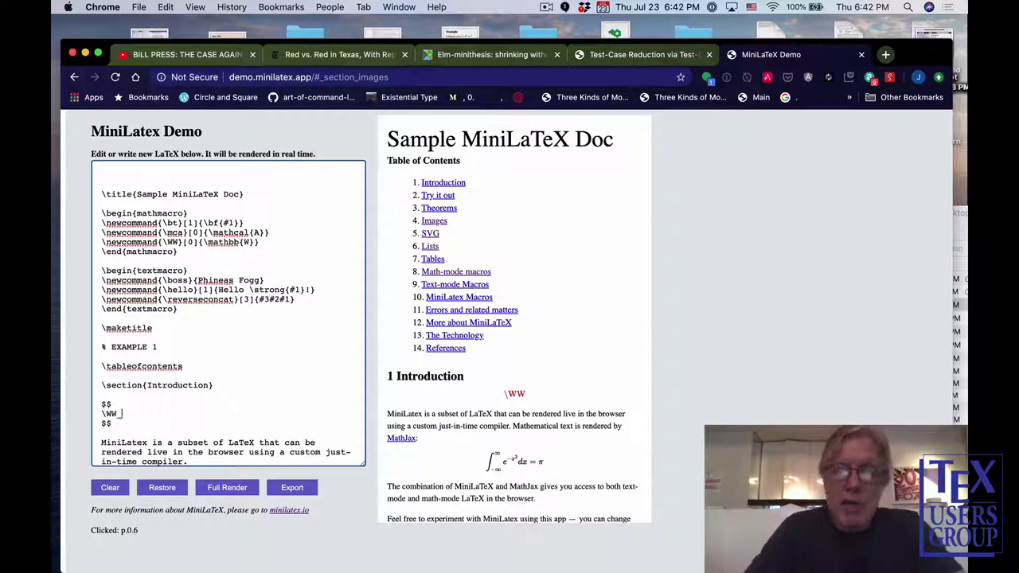
text(_0^)
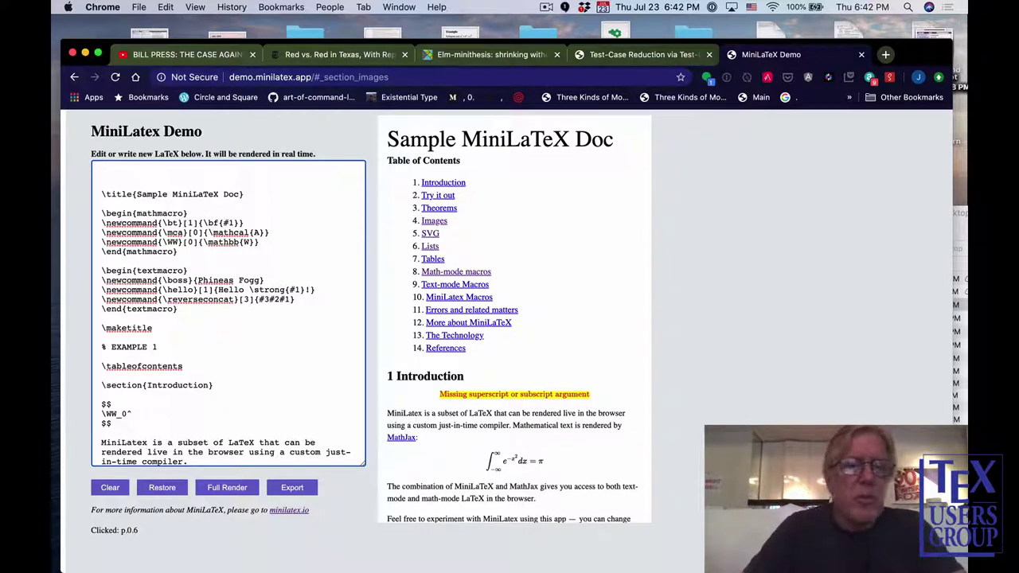
text(1 = )
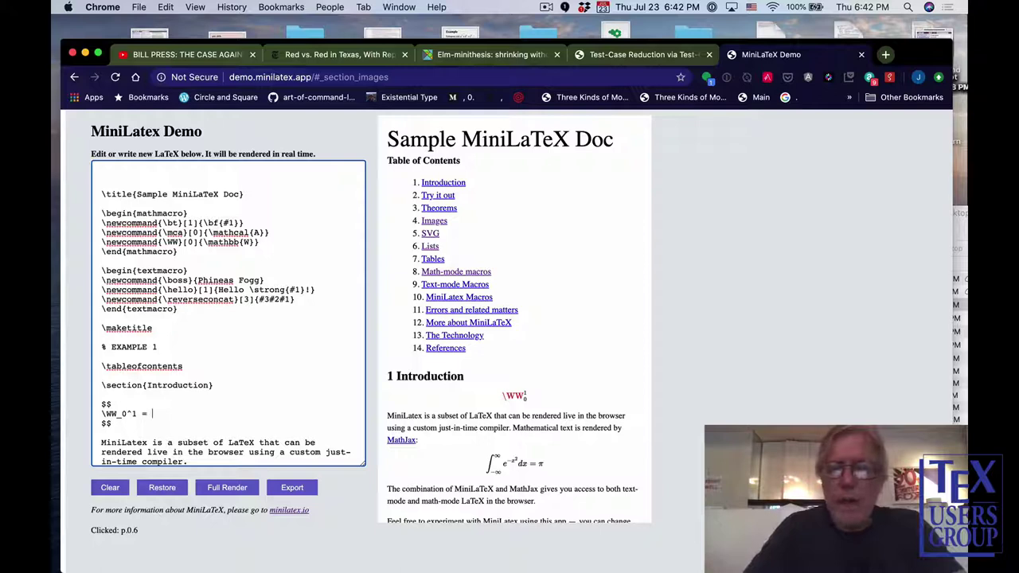
text(\)
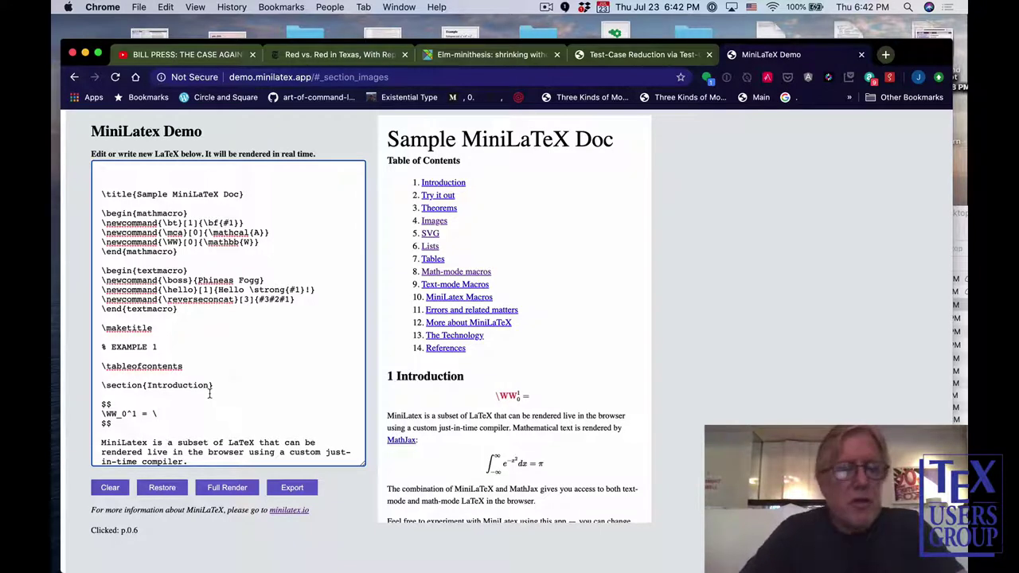
text(WW_)
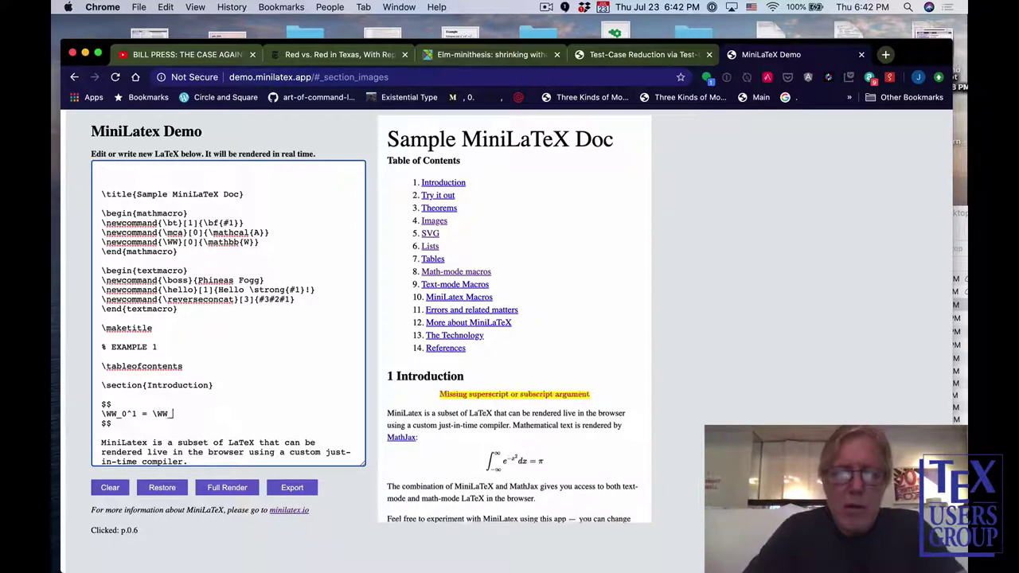
text(1^0)
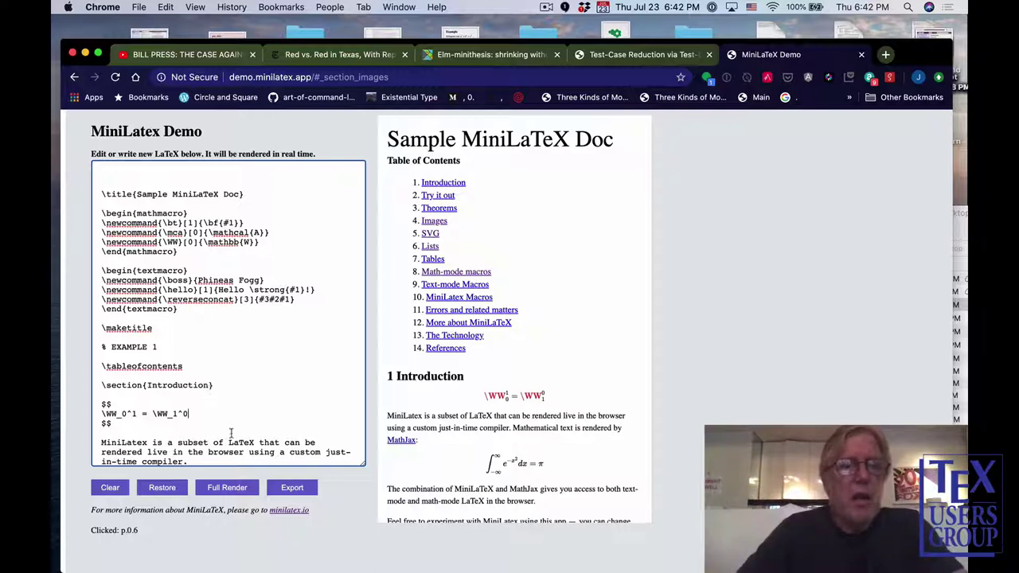
Run Full Render, then mark the first Introduction paragraph and the new equation in the preview.
click(226, 487)
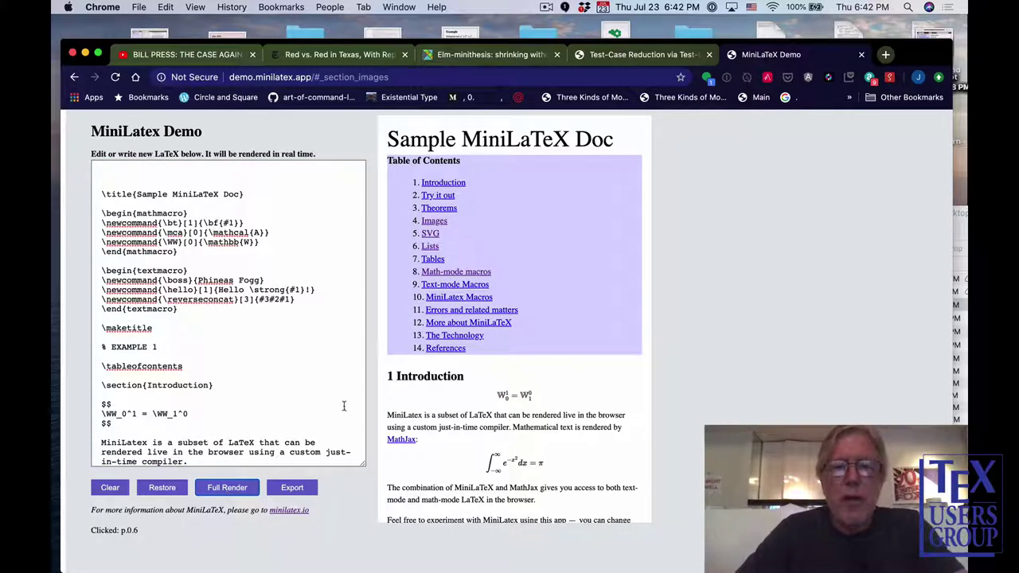
click(410, 415)
click(438, 400)
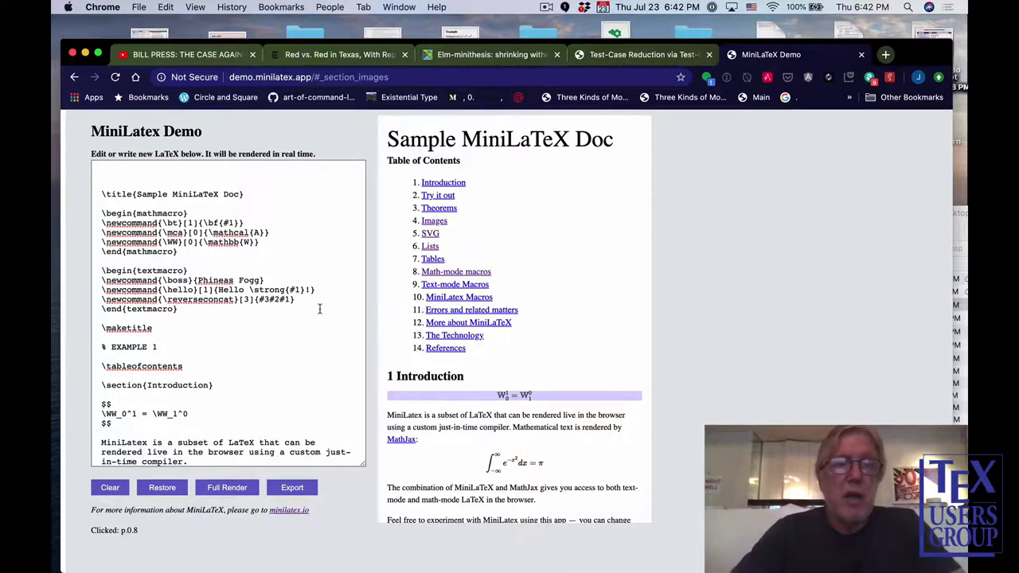
scroll(318, 307, up, 1)
scroll(310, 319, down, 2)
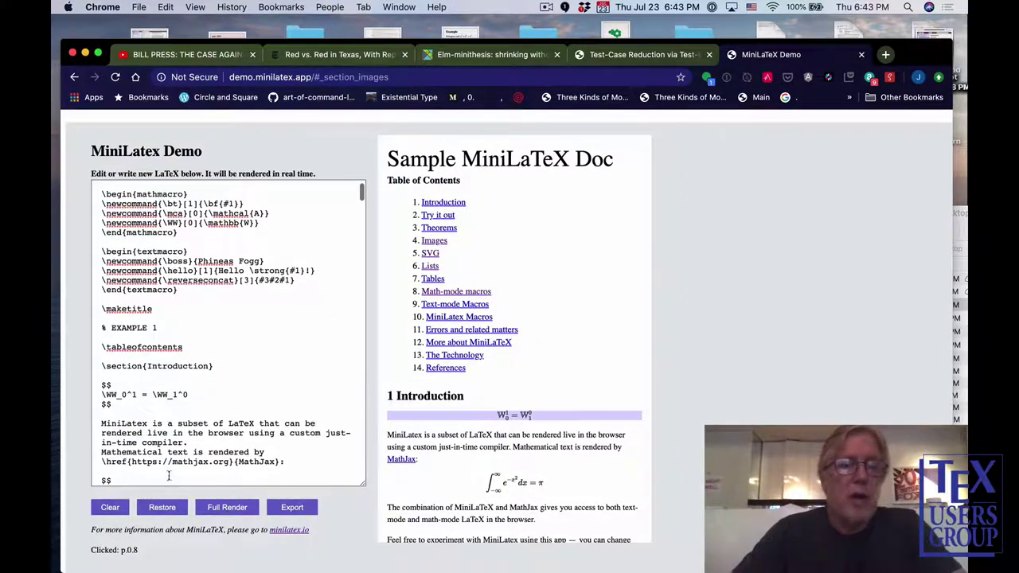
Clear the editor, type 'Pythagoras said that $a^2 + b^2 = c^2$', then restore the sample document.
click(111, 509)
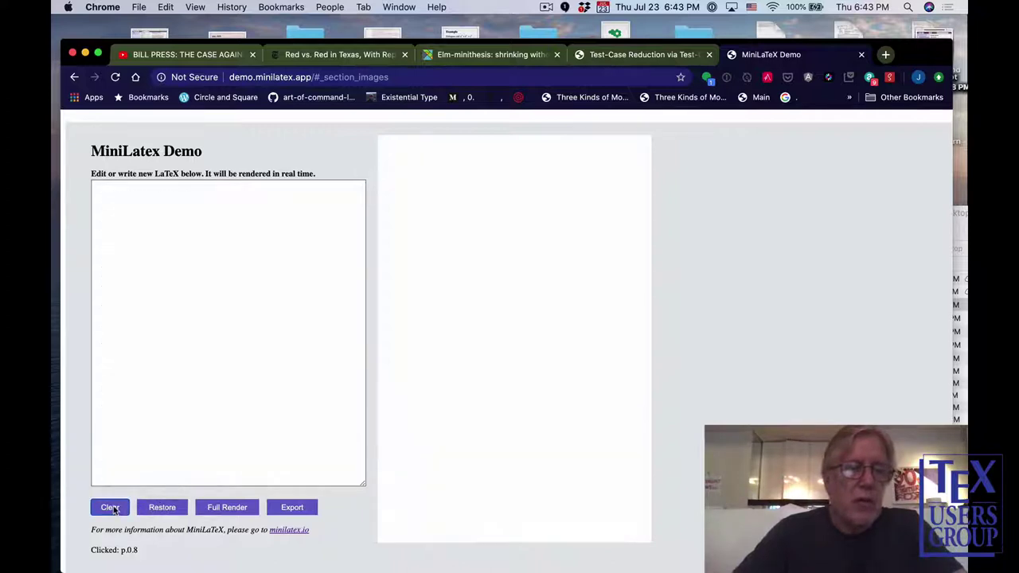
click(179, 362)
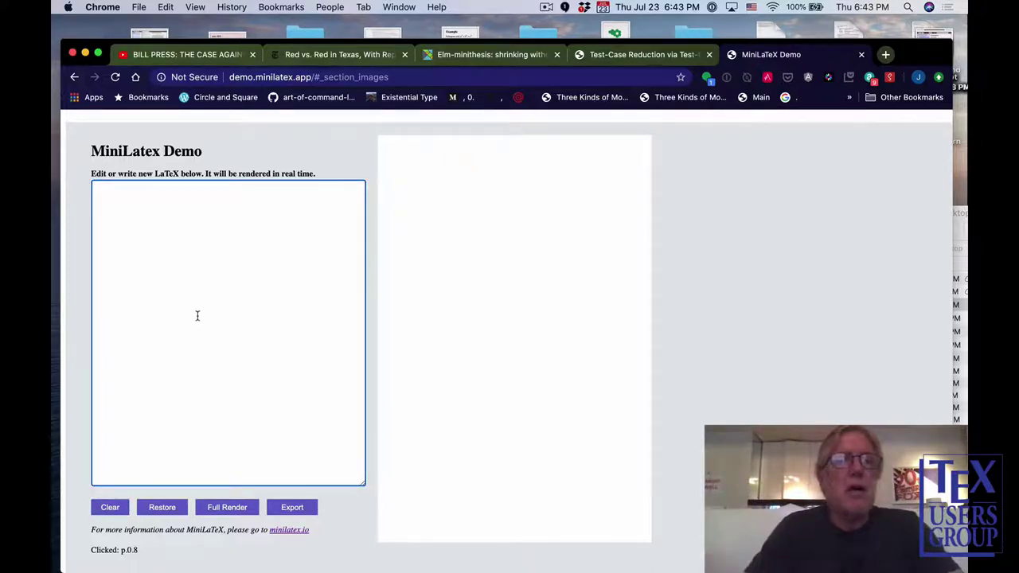
text(Pyaht)
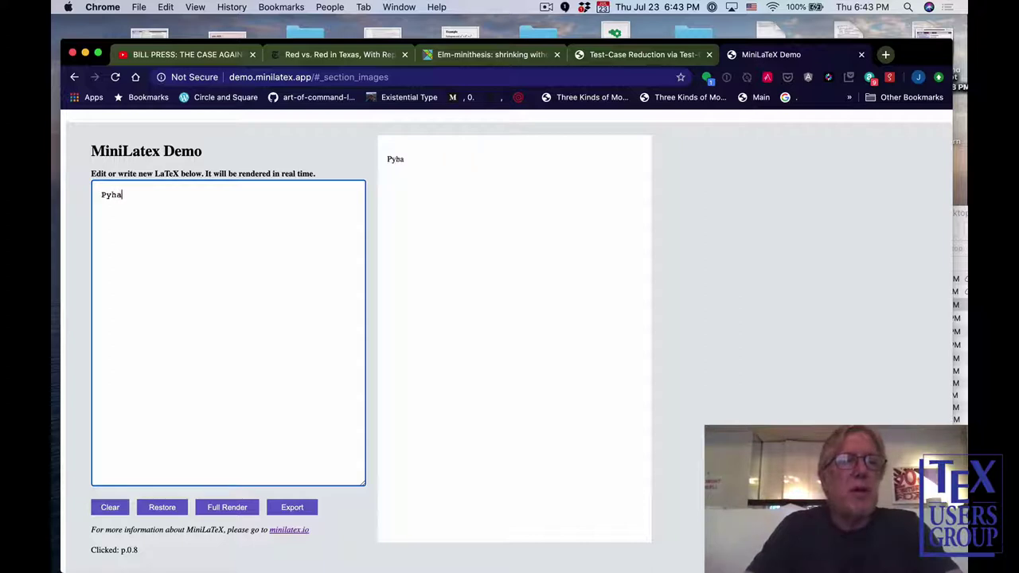
key(BackSpace)
key(BackSpace)
text(thagos)
key(BackSpace)
key(BackSpace)
key(BackSpace)
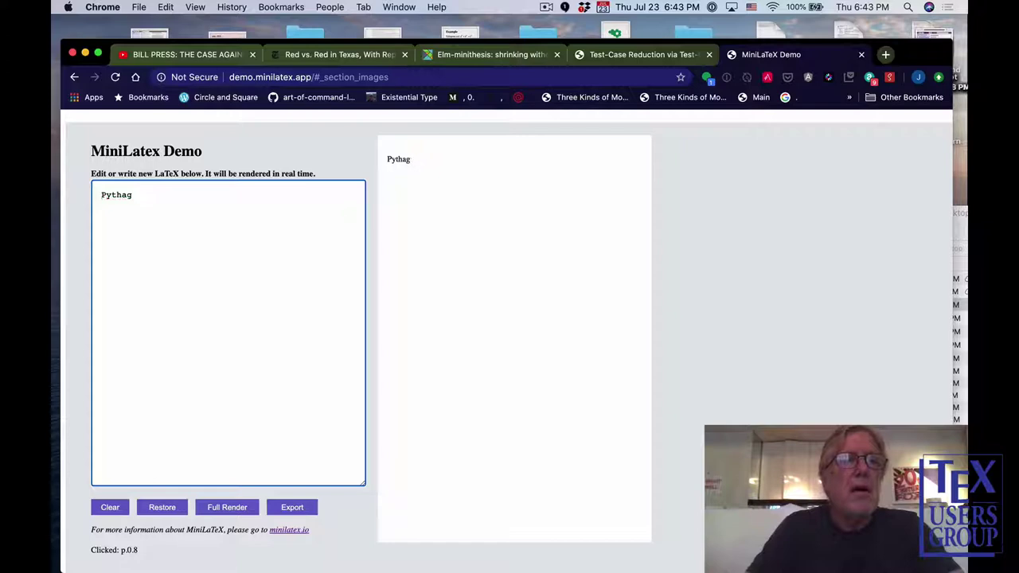
text(oras s)
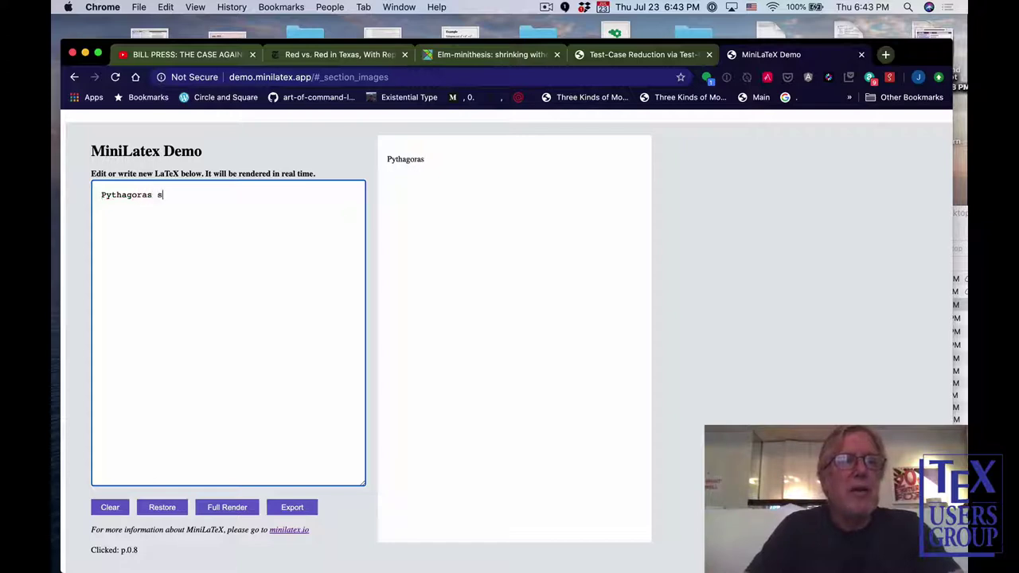
text(aid that)
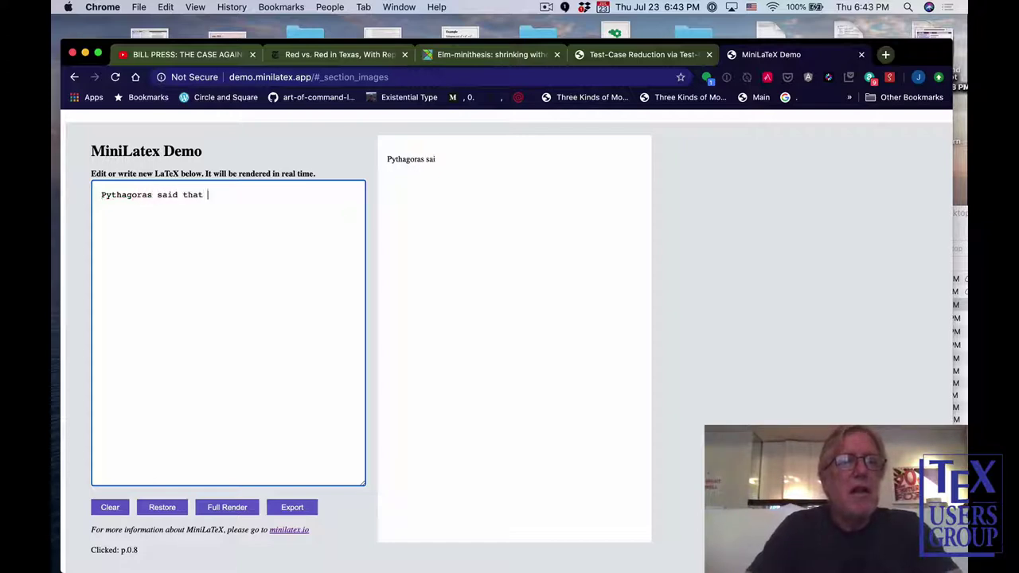
text( $a)
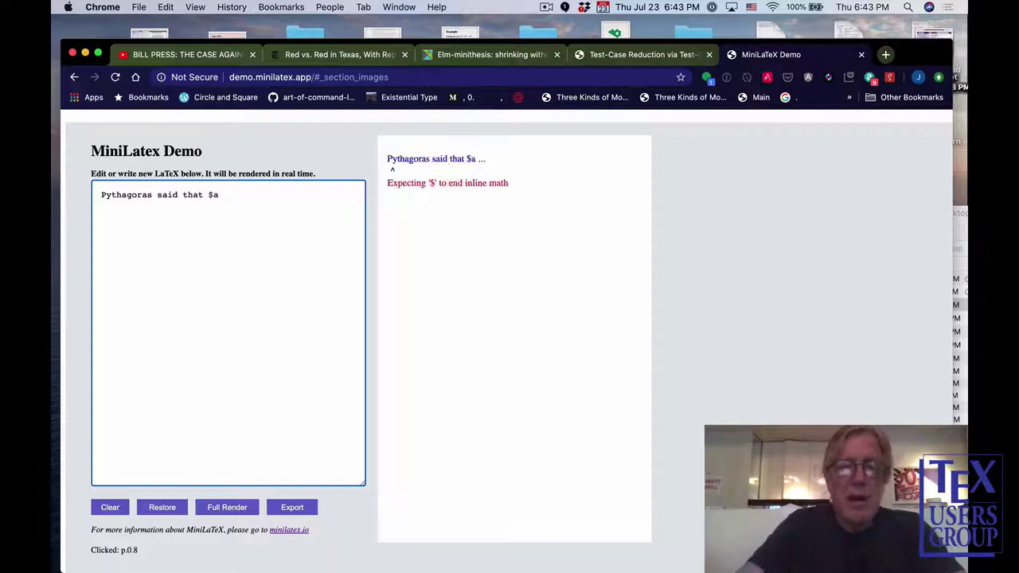
text(^2 + )
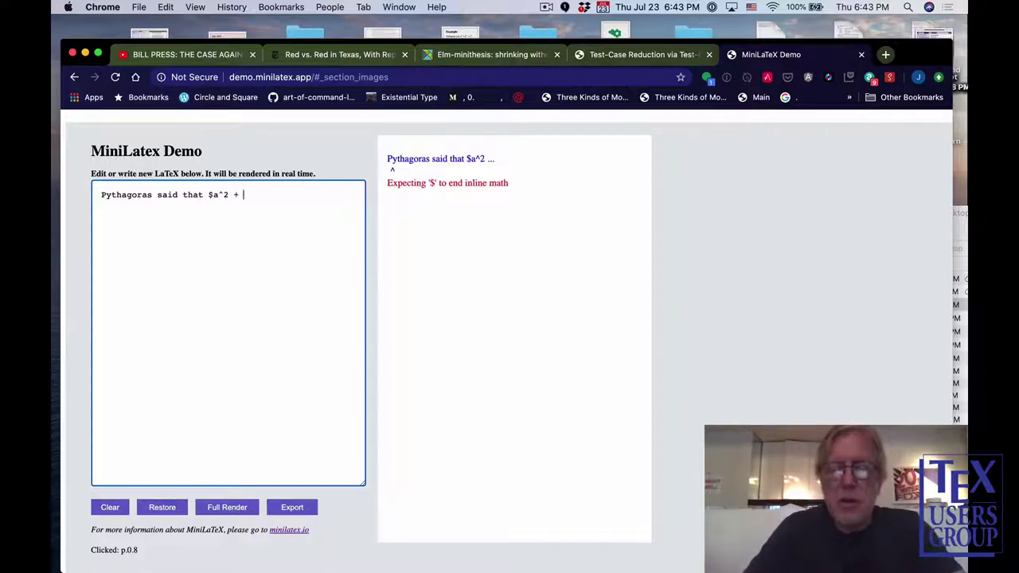
text(b^2 = c)
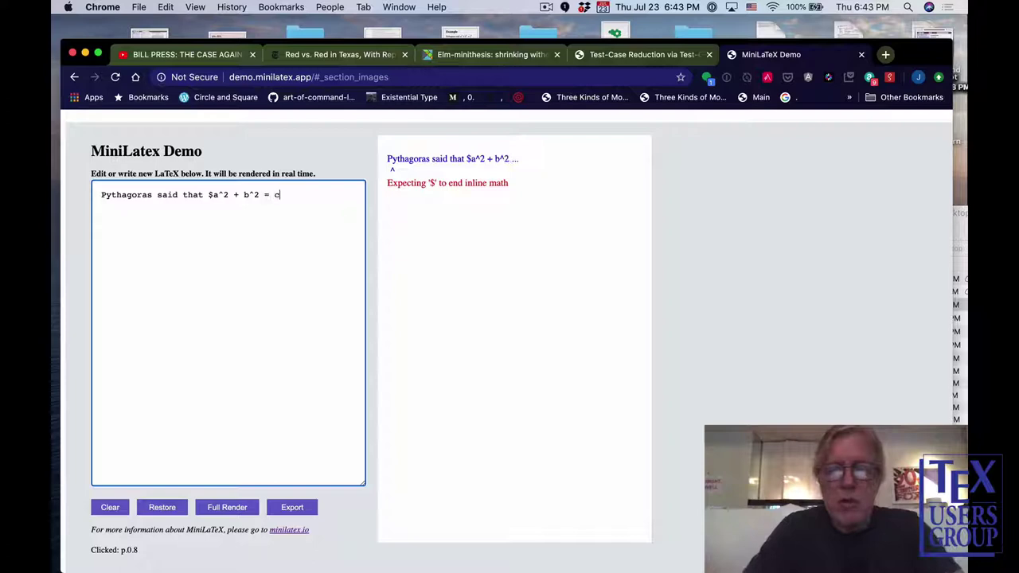
text(^2$)
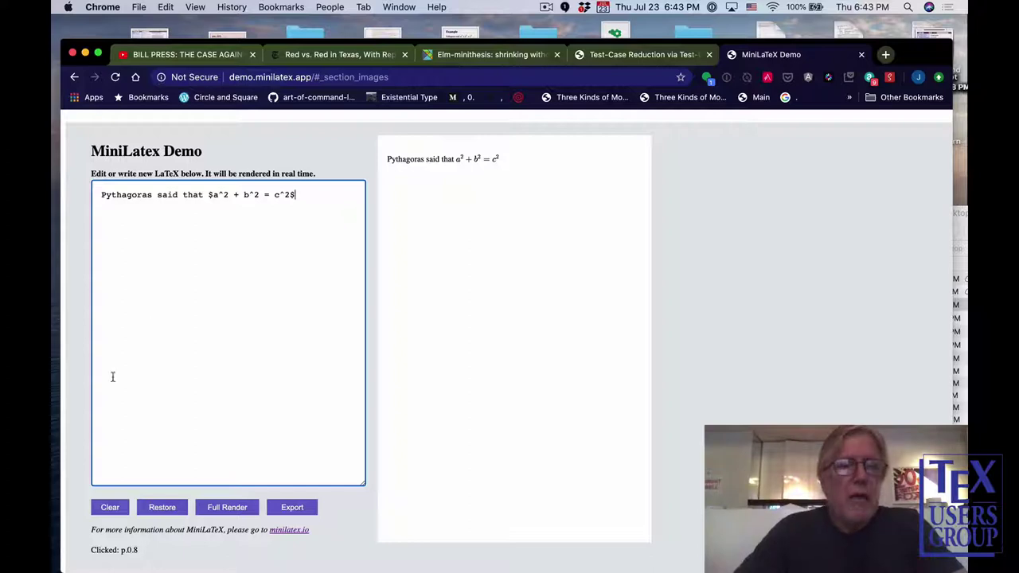
click(163, 507)
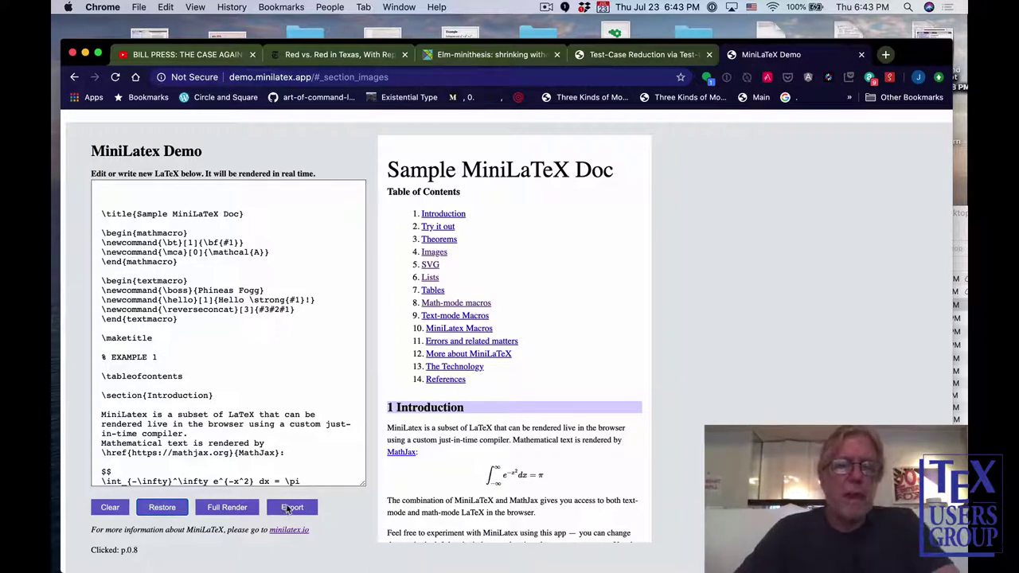
Export the document as mydocument (1).tex and switch over to Finder.
click(288, 510)
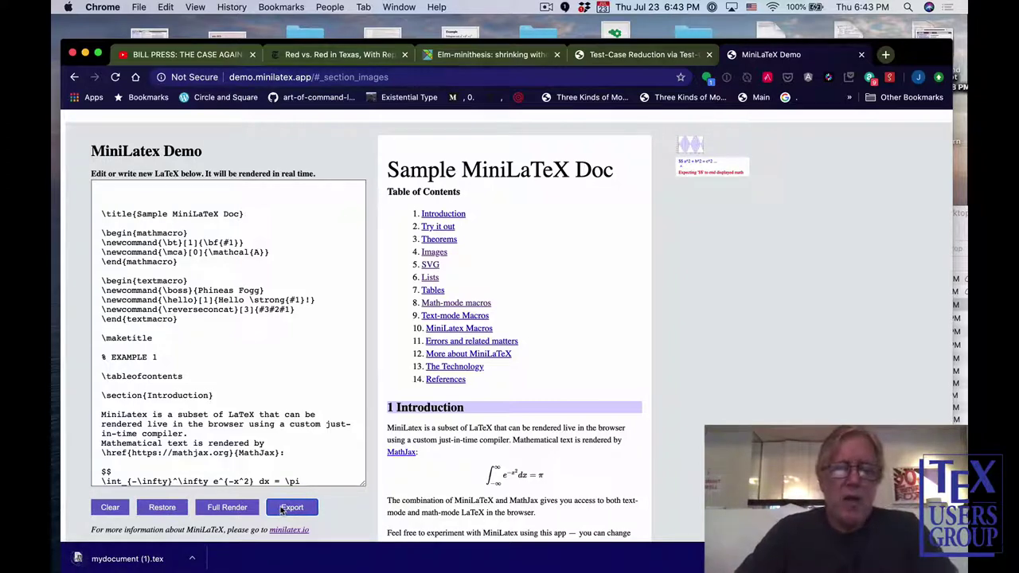
key(super+Tab)
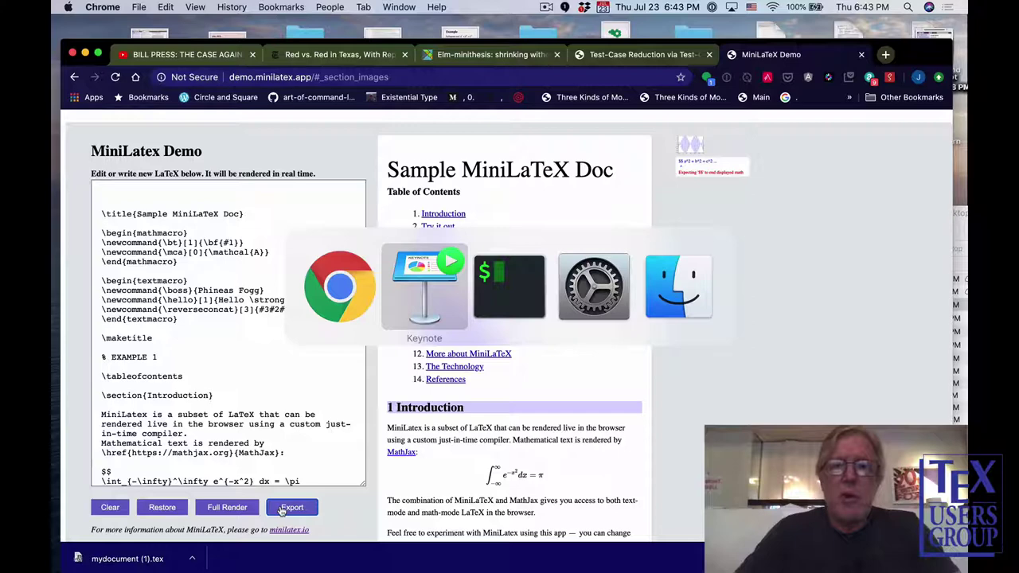
key(super+Tab)
key(super+Tab)
key(super+Tab)
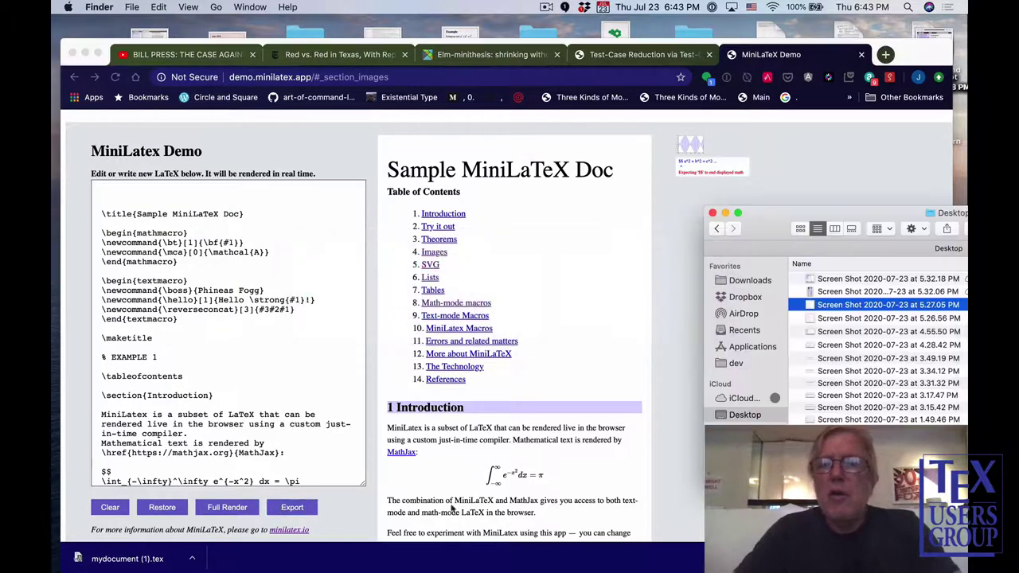
Open mydocument (1).tex from the Downloads folder in TeXShop.
click(751, 281)
drag(764, 233, 567, 218)
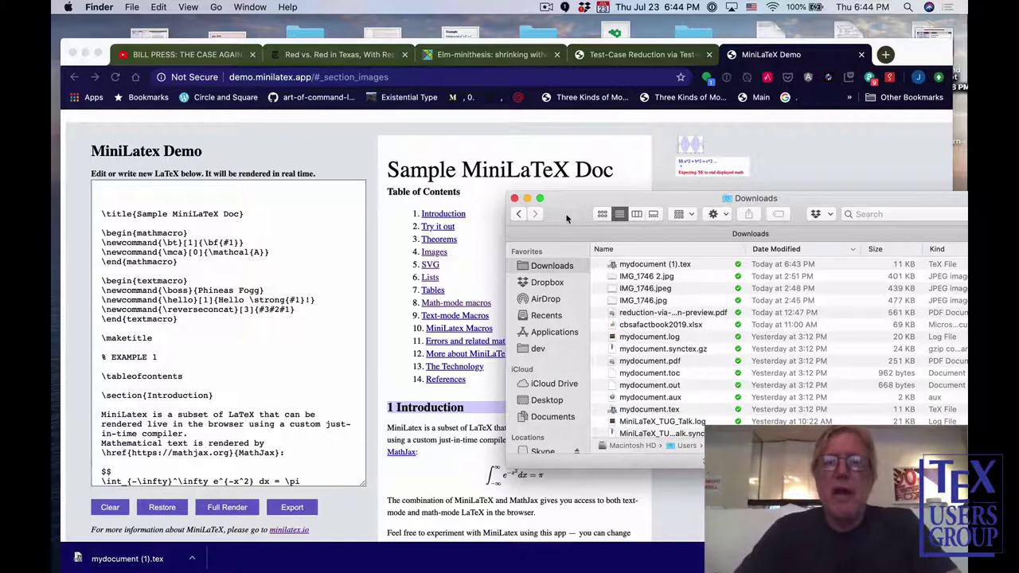
double_click(654, 266)
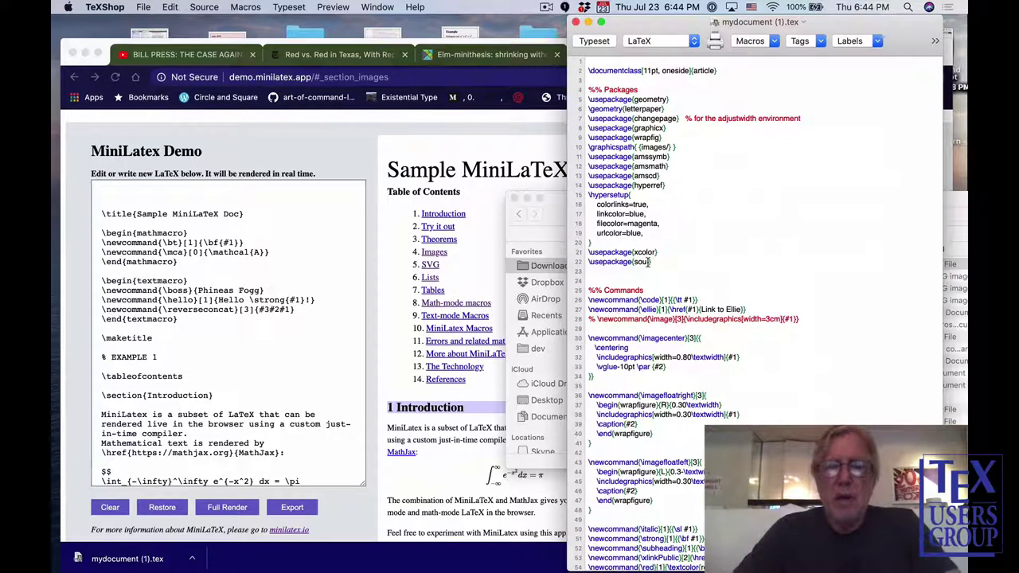
Typeset twice into an 8-page PDF, browse to the Images and Lists sections, then return to MiniLaTeX.
key(super+t)
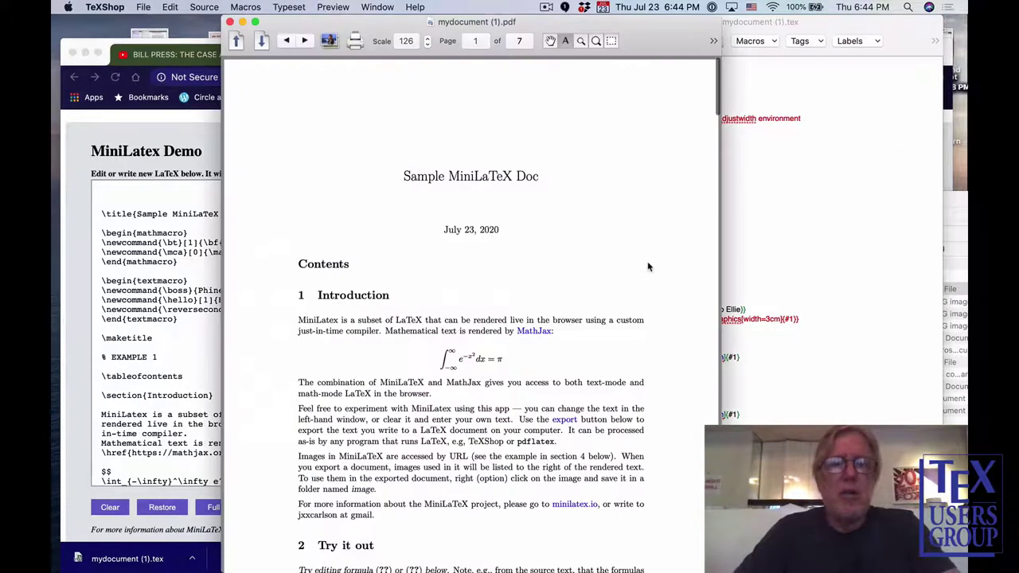
key(super+t)
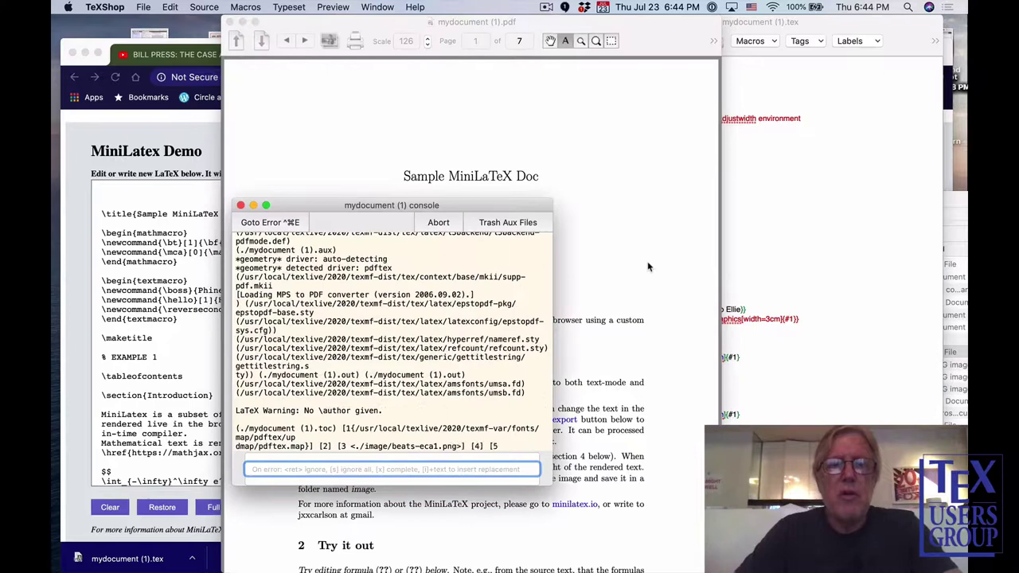
scroll(646, 279, down, 10)
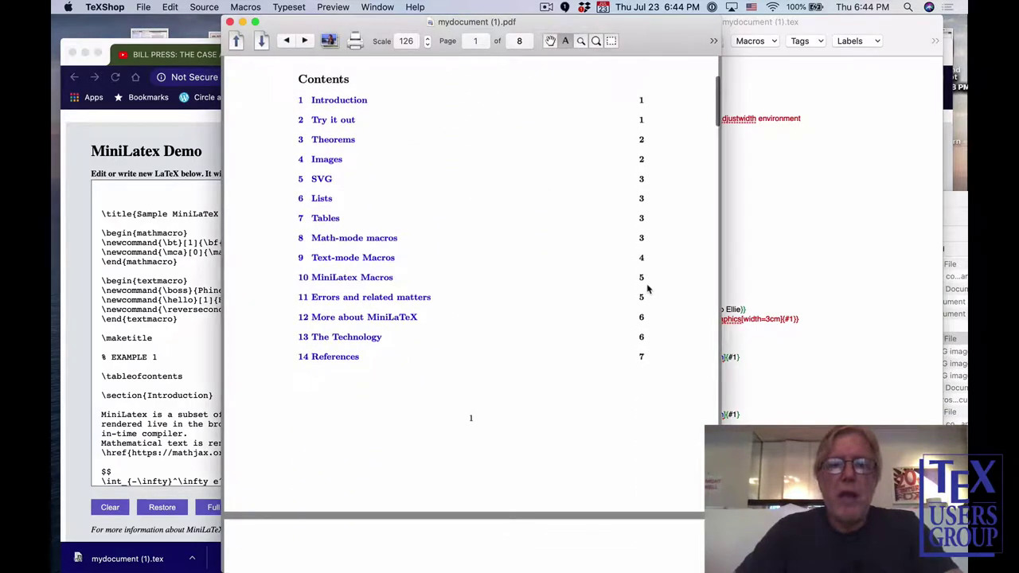
scroll(647, 289, down, 15)
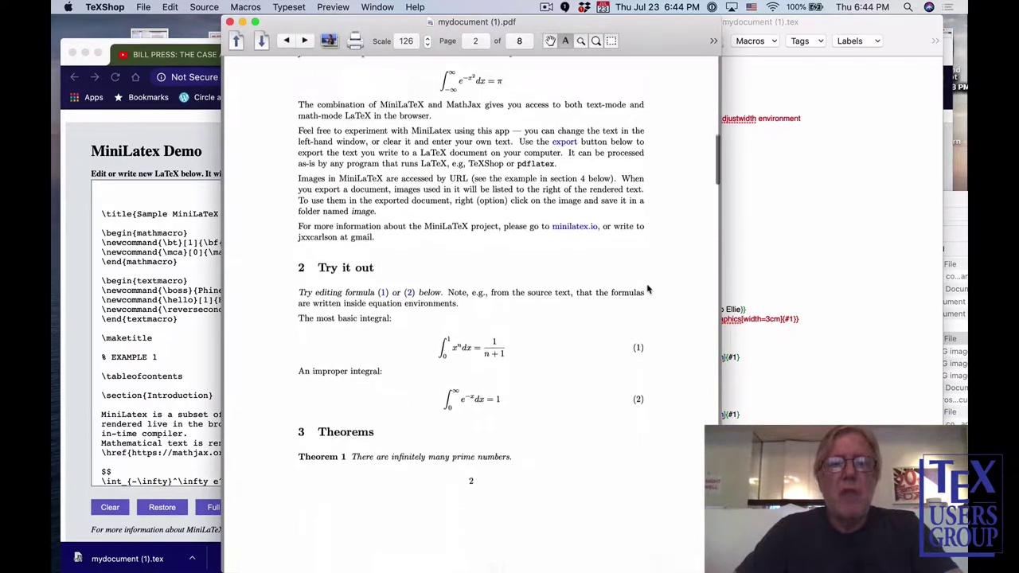
scroll(647, 289, down, 15)
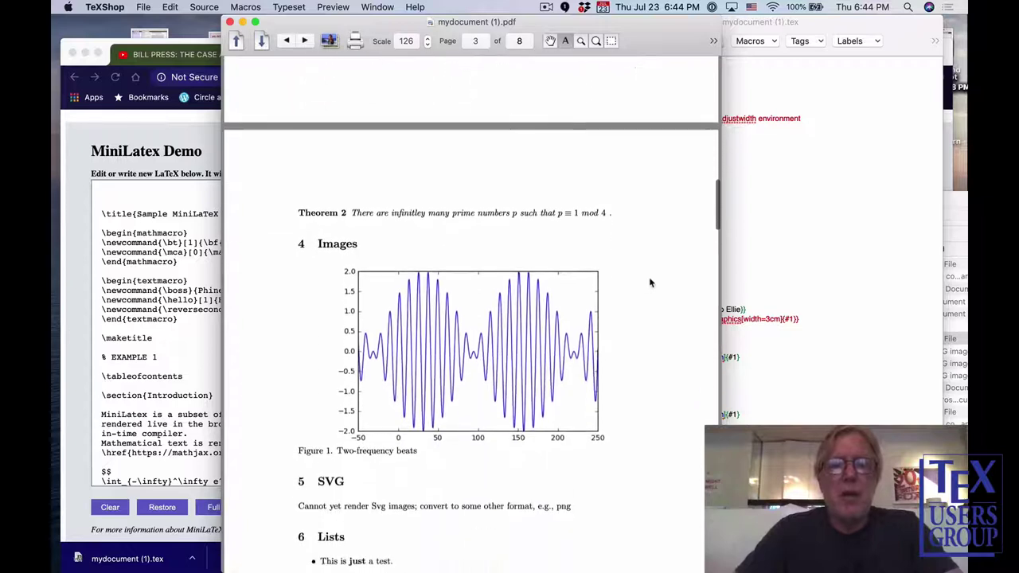
scroll(649, 282, down, 6)
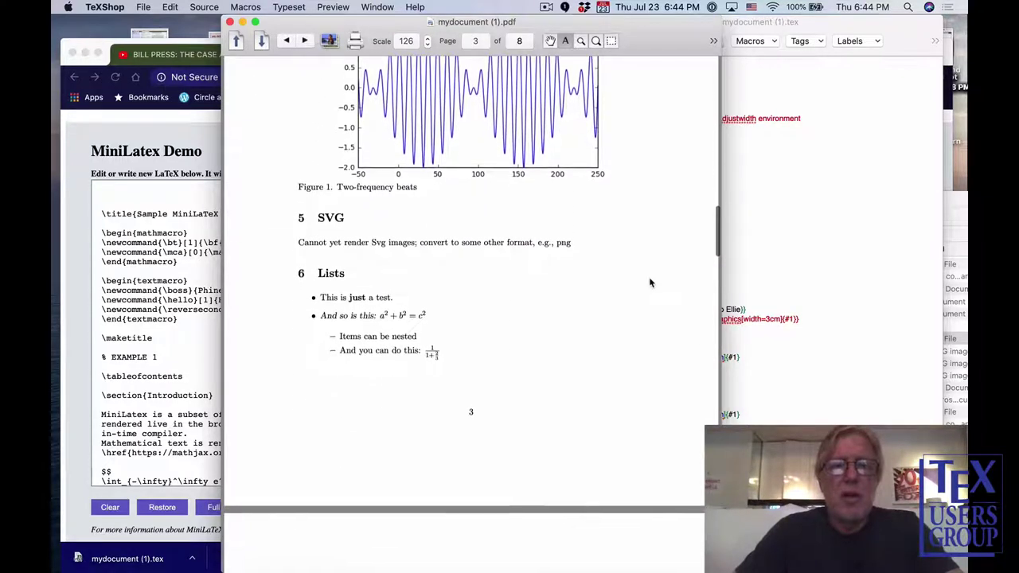
scroll(649, 282, up, 4)
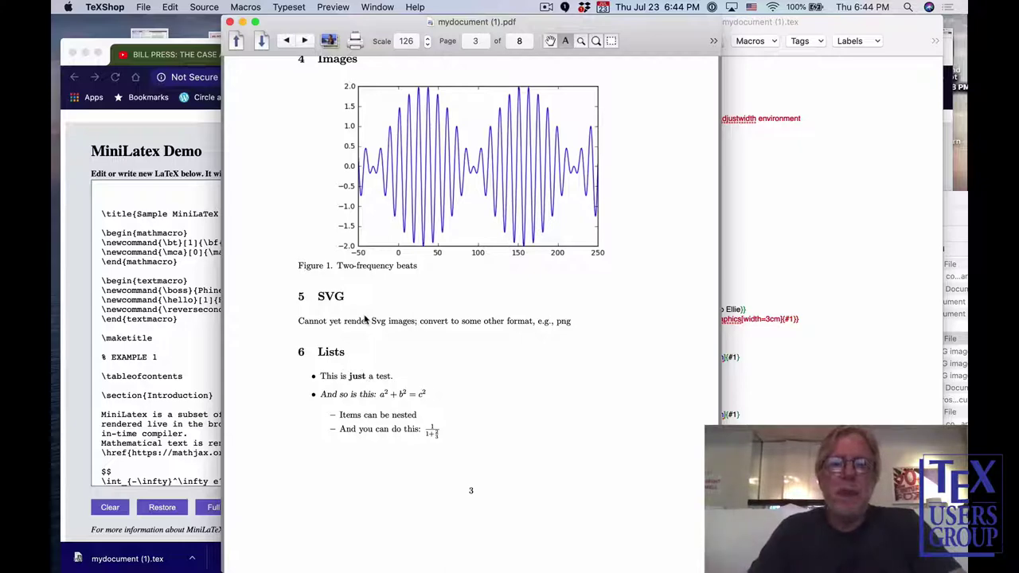
click(197, 299)
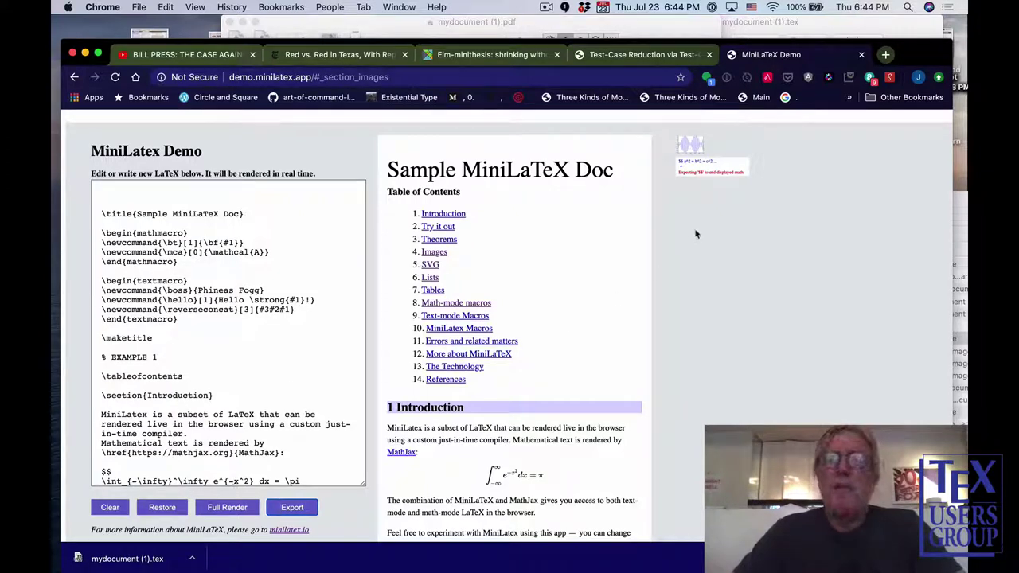
Save the beats-eca1 image into the Downloads image folder, replacing the existing beats-eca1.png.
right_click(694, 150)
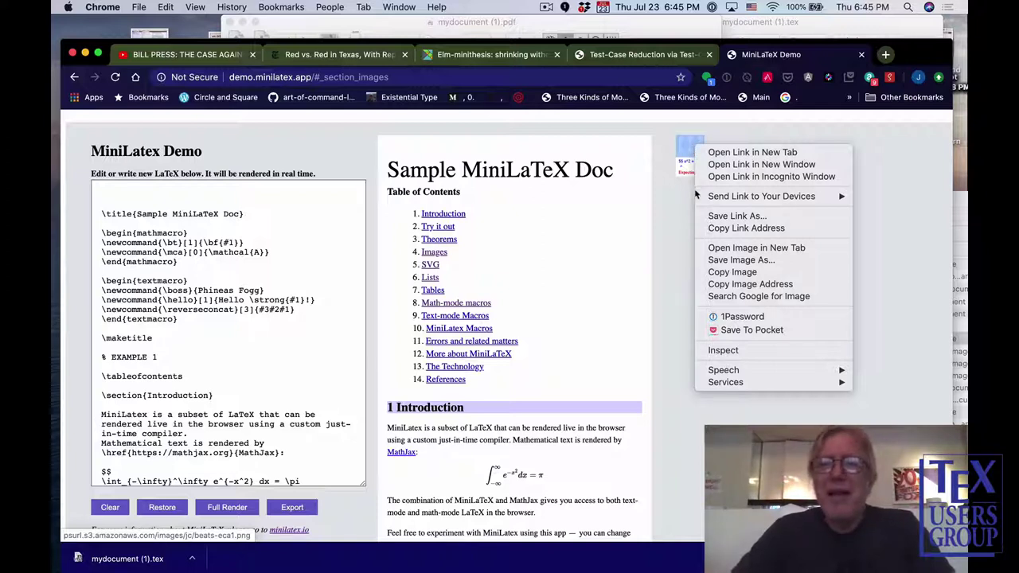
click(727, 260)
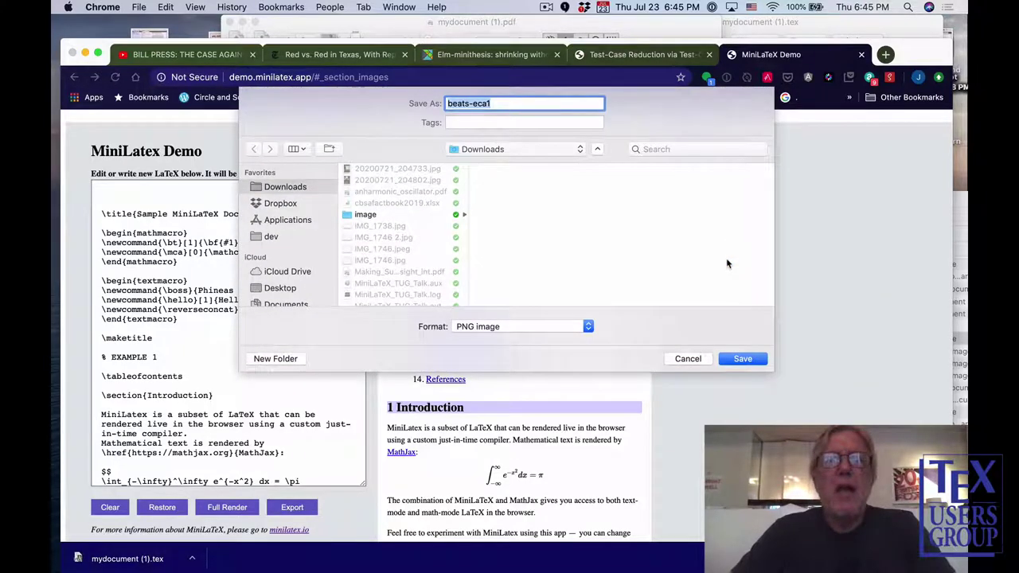
click(347, 216)
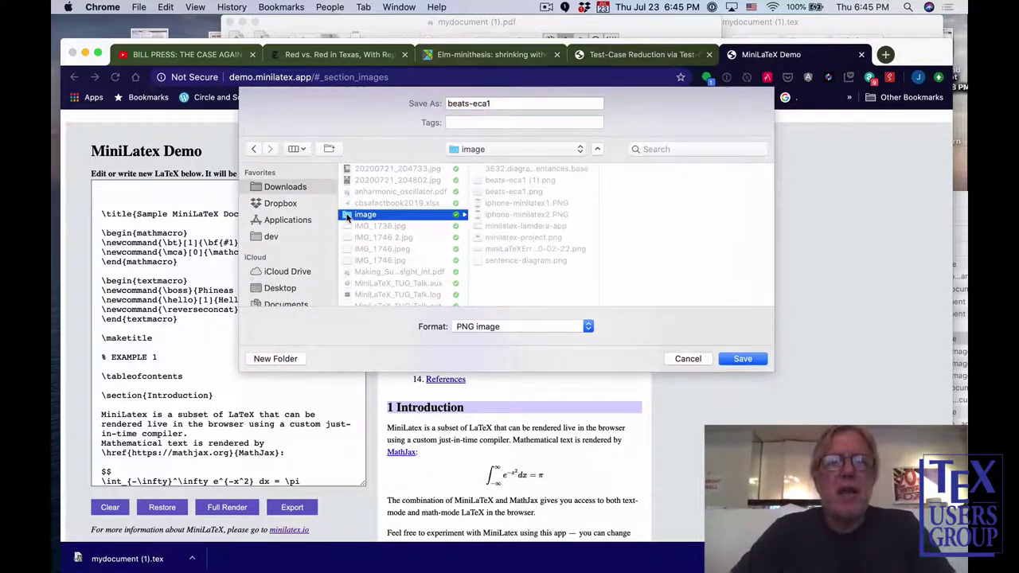
click(740, 360)
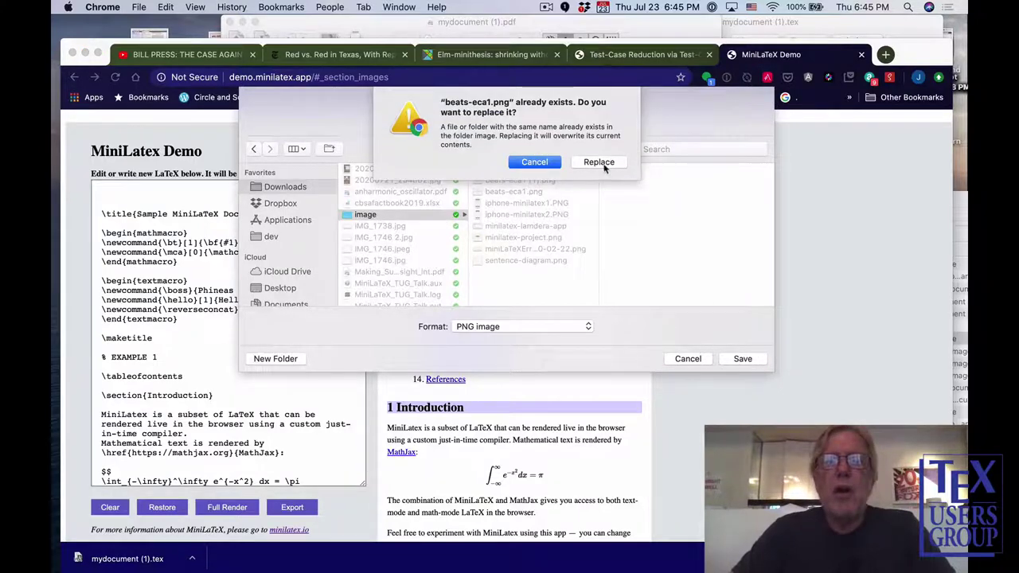
click(605, 166)
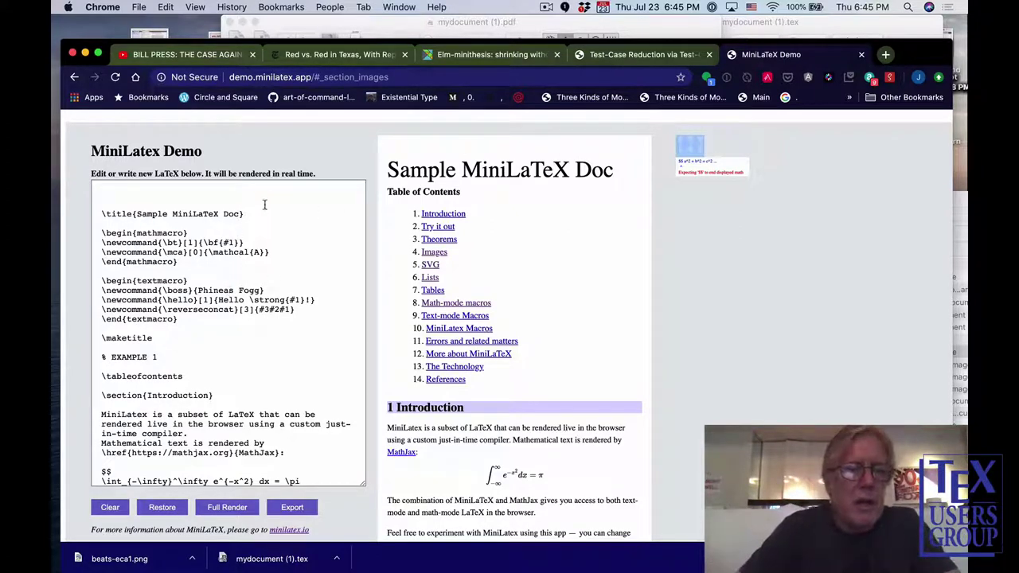
Clear the editor and enter \strong{theory}, correcting the misspelled \string, so 'theory' renders bold.
click(114, 510)
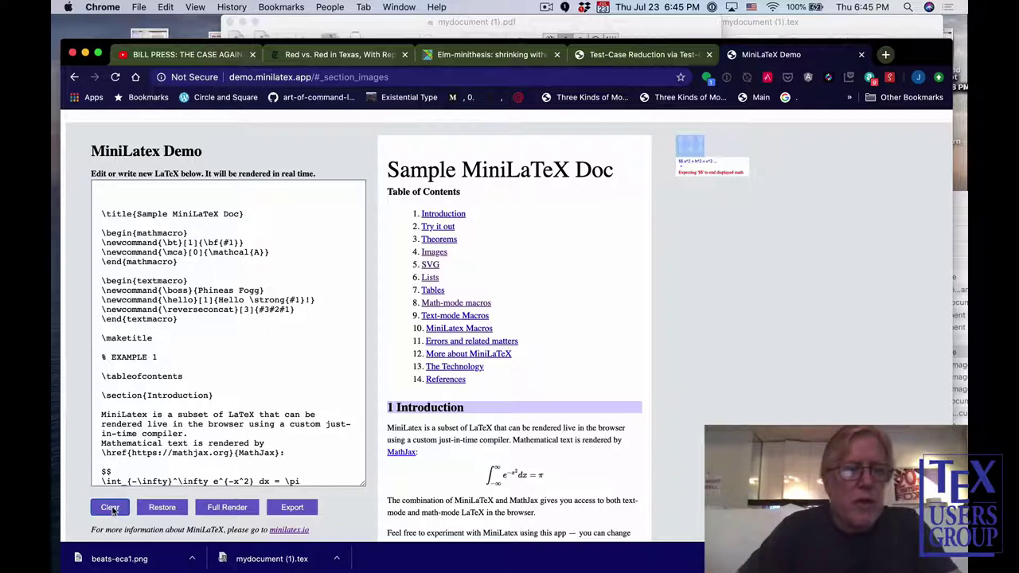
click(123, 479)
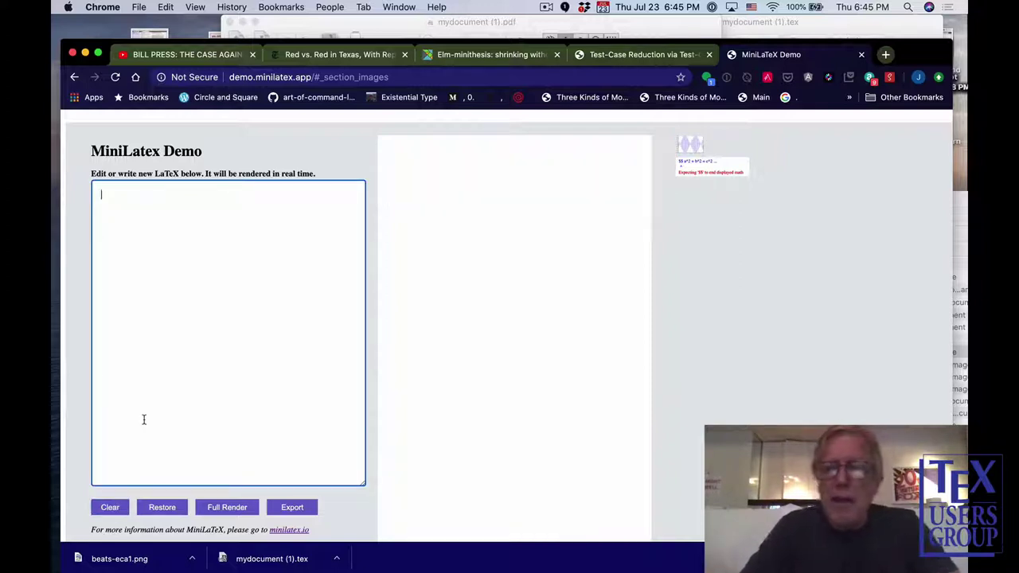
text(\\)
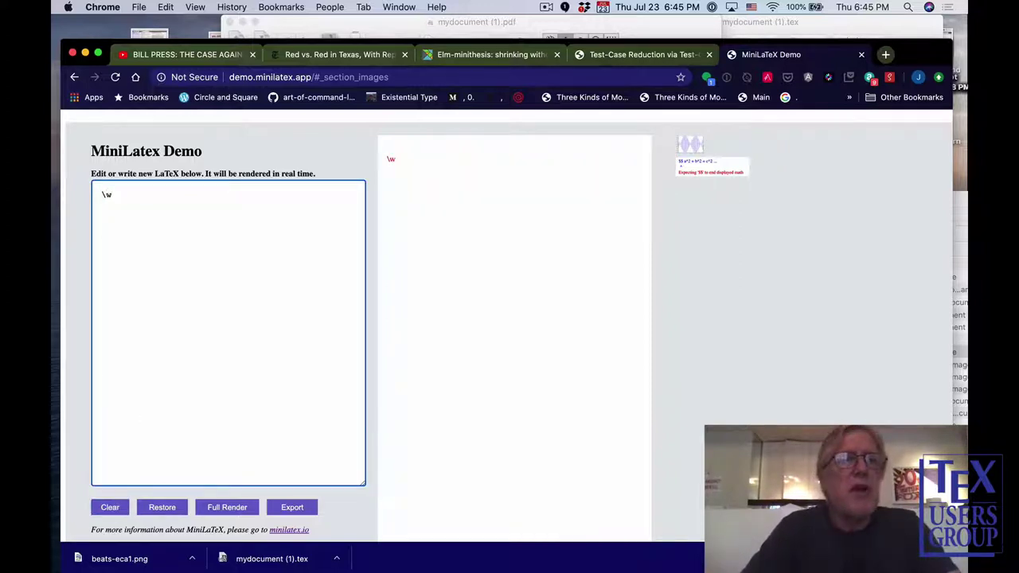
key(BackSpace)
text(strin)
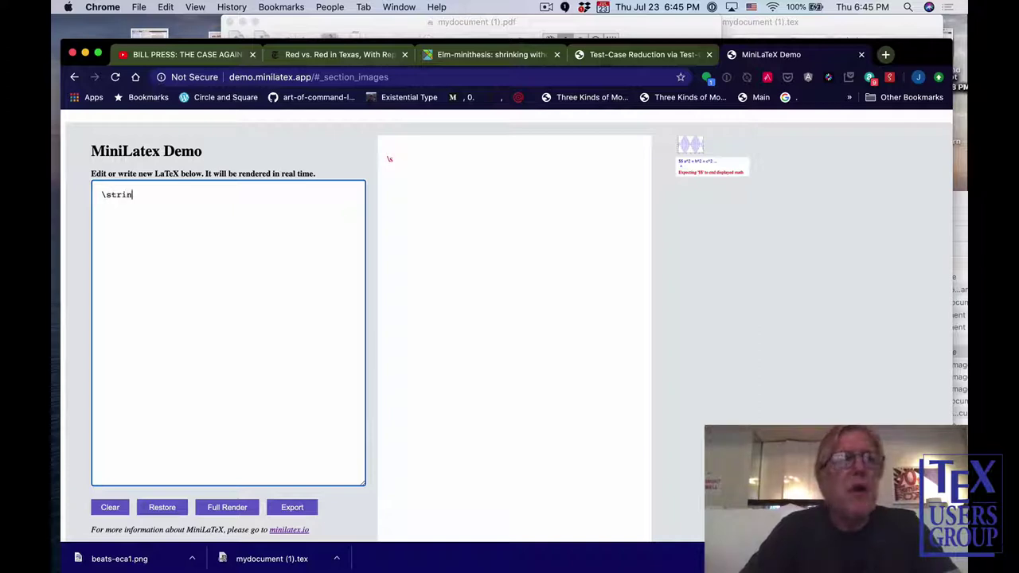
text(g{theo)
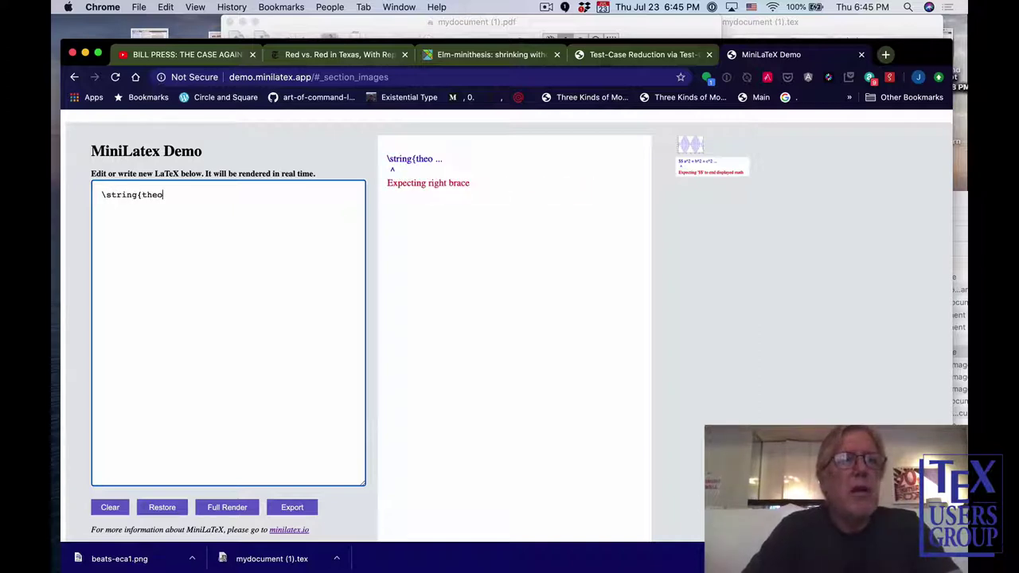
text(ry})
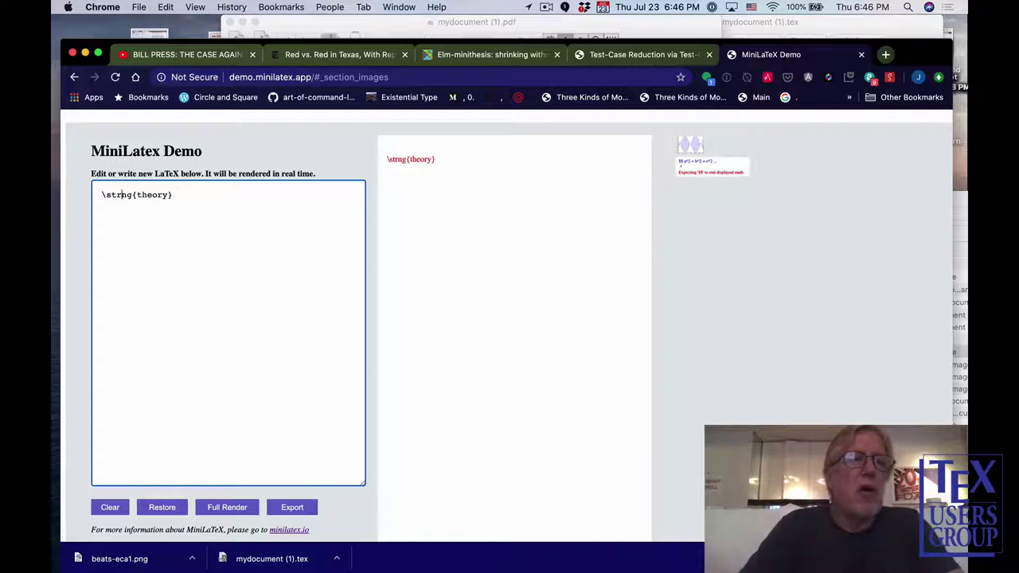
text(=o)
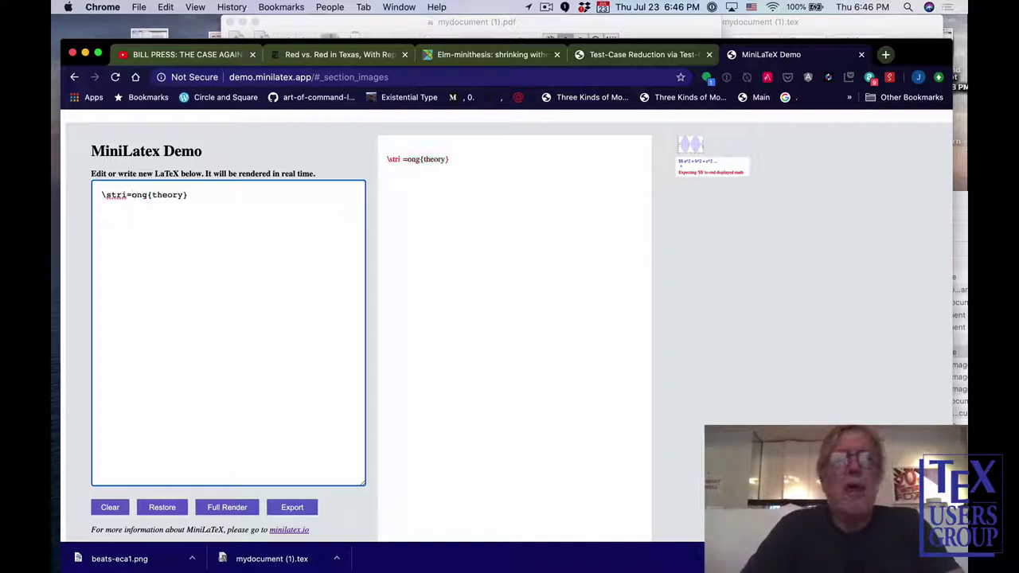
key(BackSpace)
key(BackSpace)
key(BackSpace)
text(o)
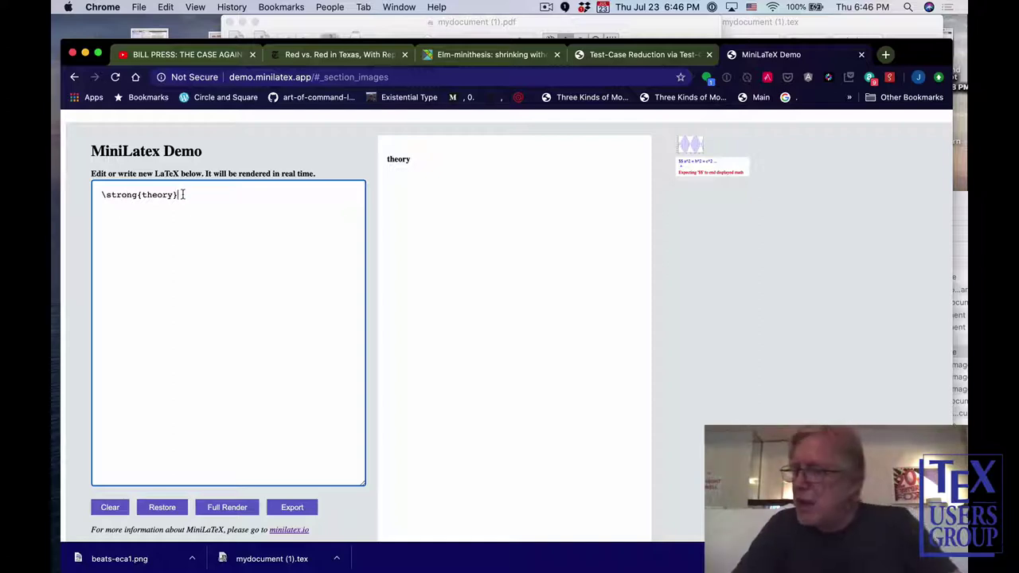
Add a \begin{joke} … \end{joke} environment containing 'Ha ha ha!' below the bold word.
key(Return)
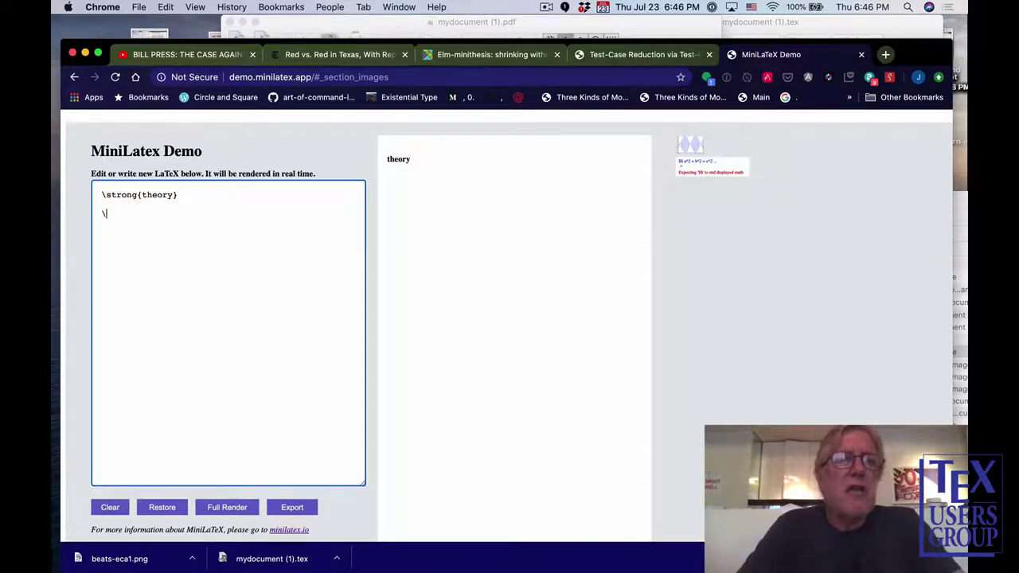
text(\eg)
key(BackSpace)
key(BackSpace)
text(b)
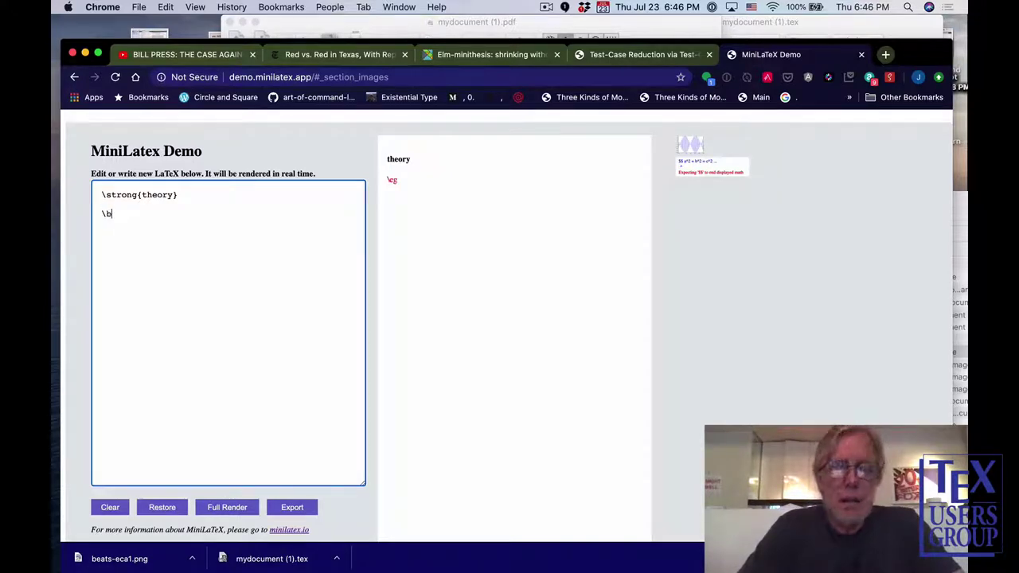
text(egin{jok)
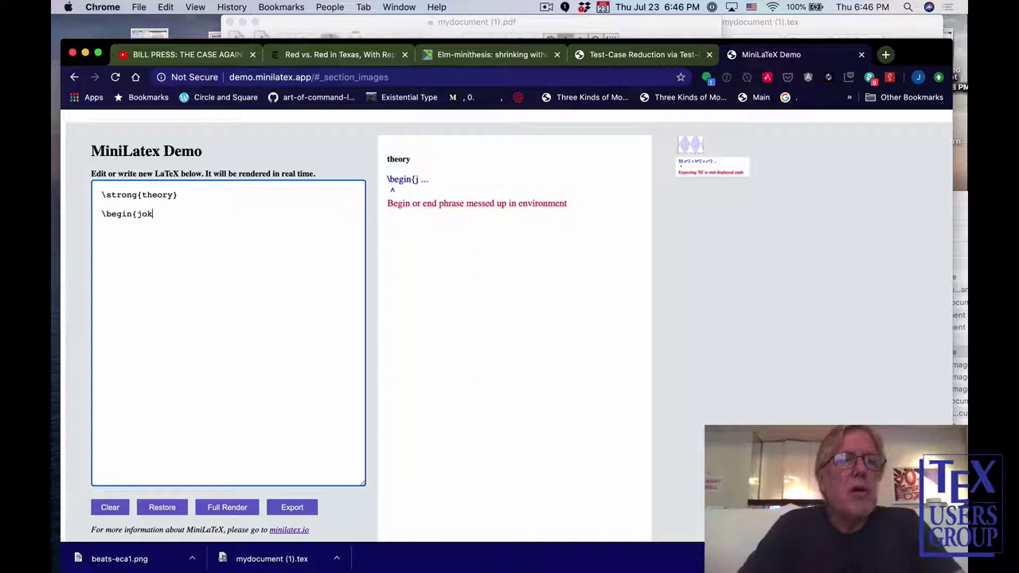
text(e})
key(Return)
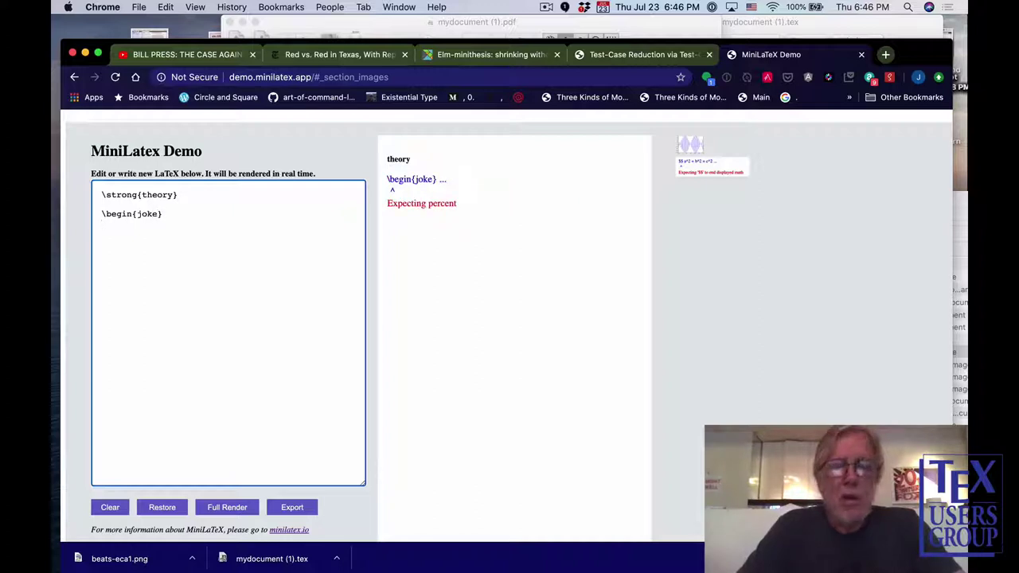
text(H a)
key(BackSpace)
key(BackSpace)
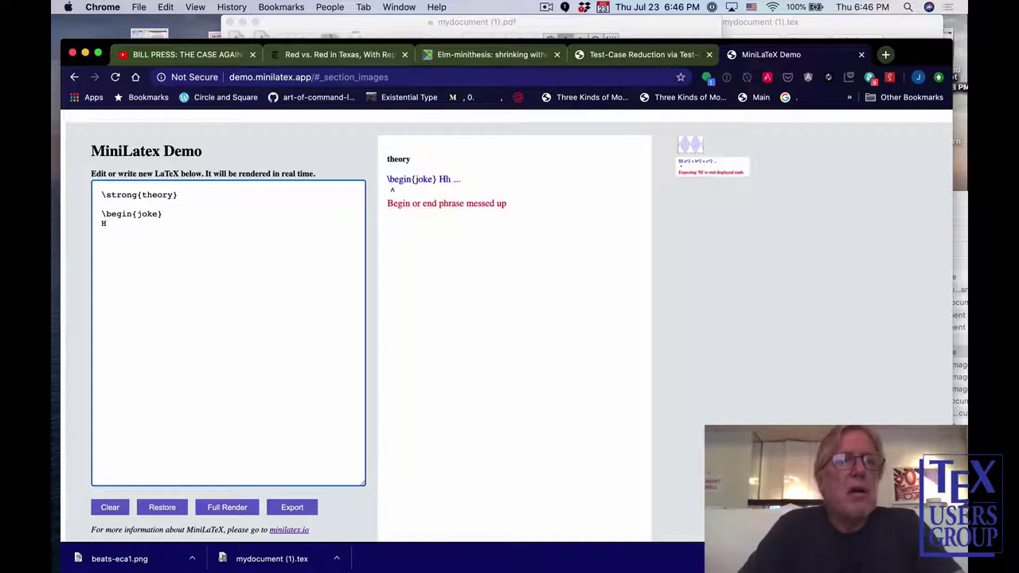
text(a ha ha!)
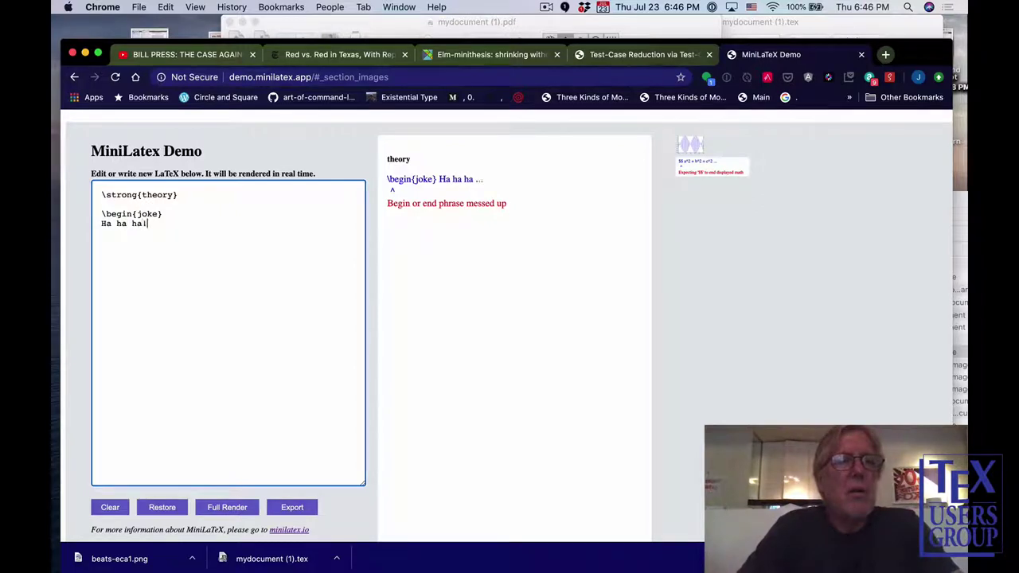
key(Return)
text(\end)
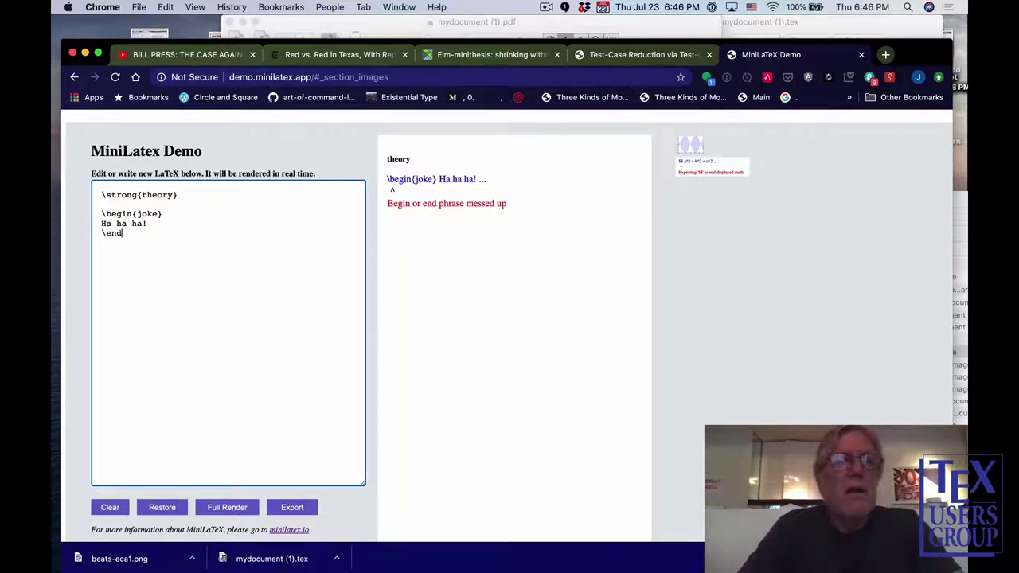
text({joke)
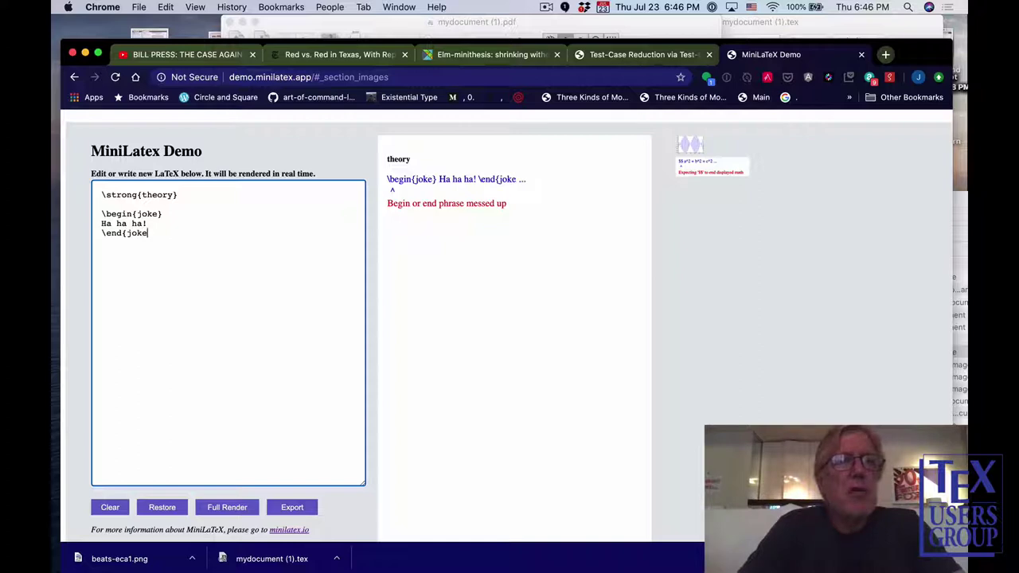
text(})
key(Return)
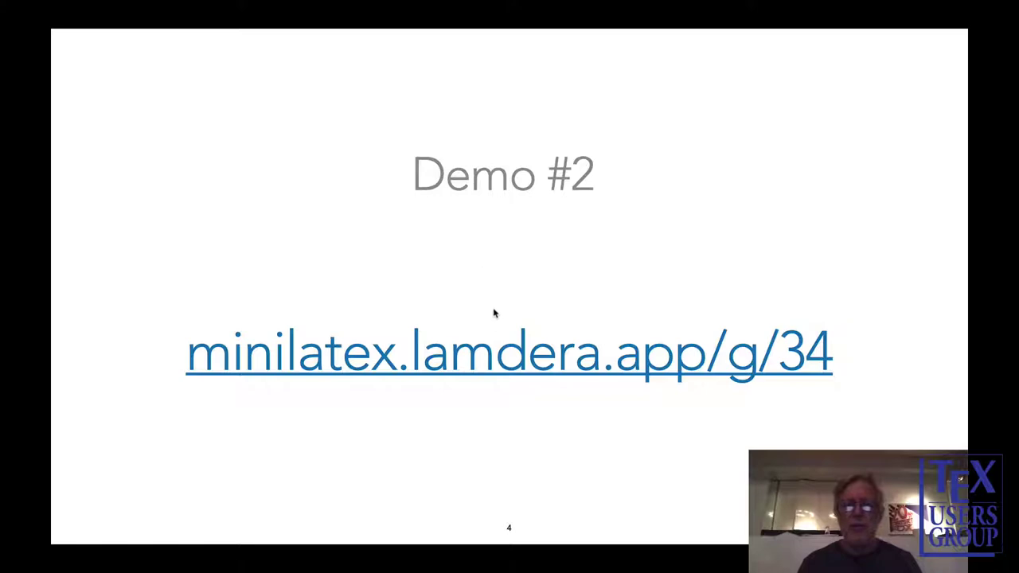
Open the minilatex.lamdera.app/g/34 Demo #2 link and its Evolution and Propagation chapter.
click(485, 371)
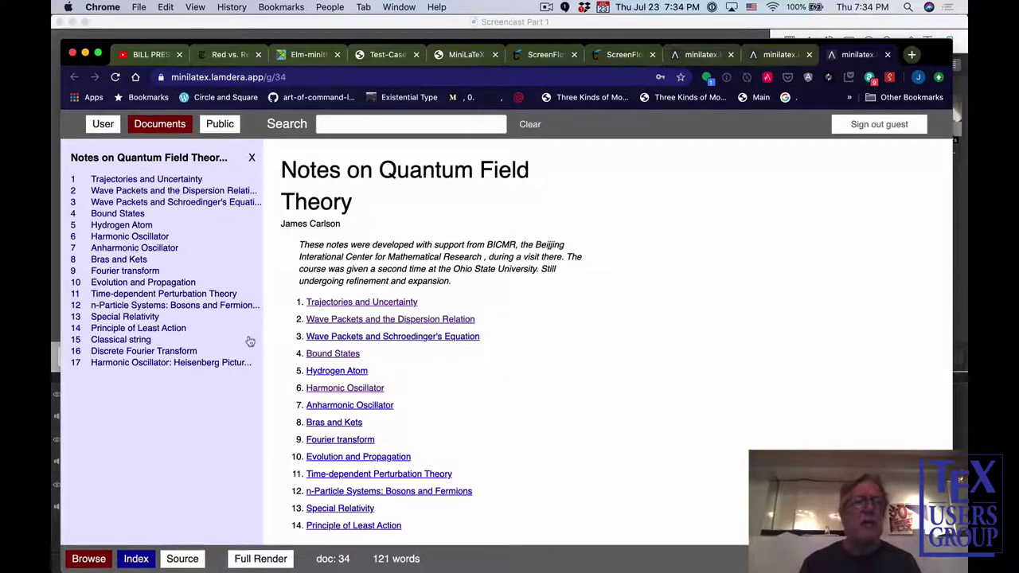
click(158, 283)
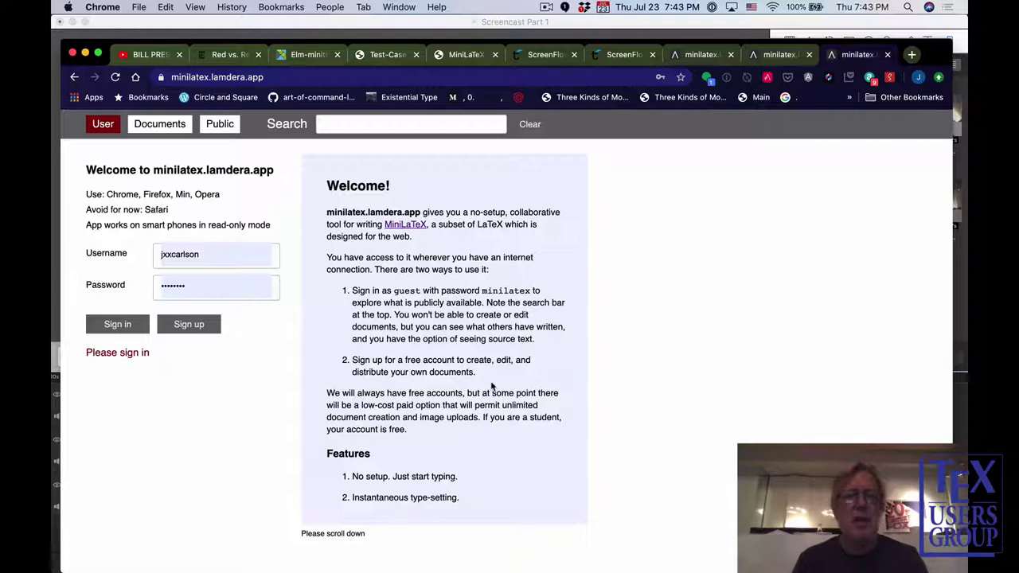
Sign in with username guest and the guest account password.
scroll(492, 386, down, 7)
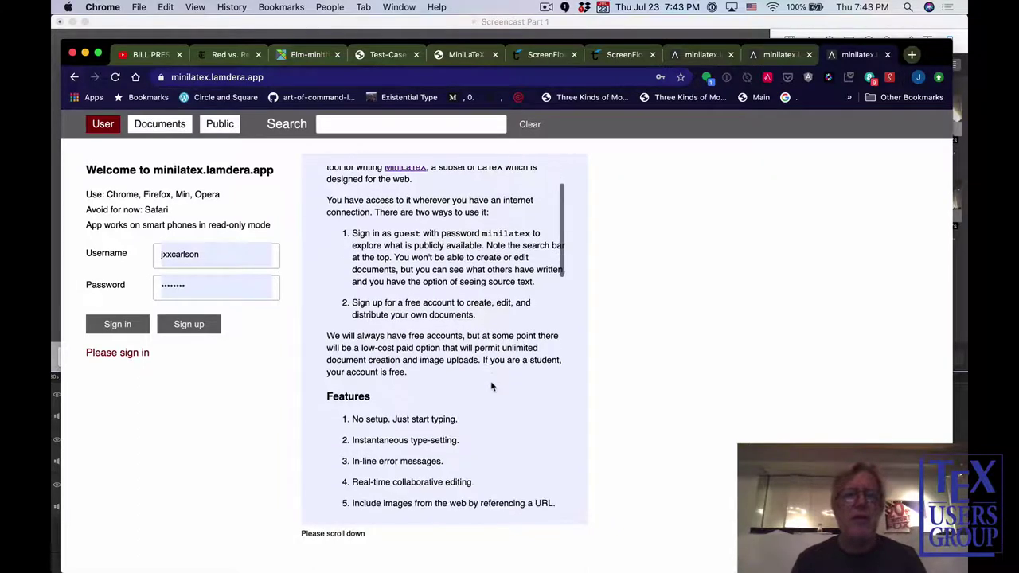
scroll(492, 387, down, 6)
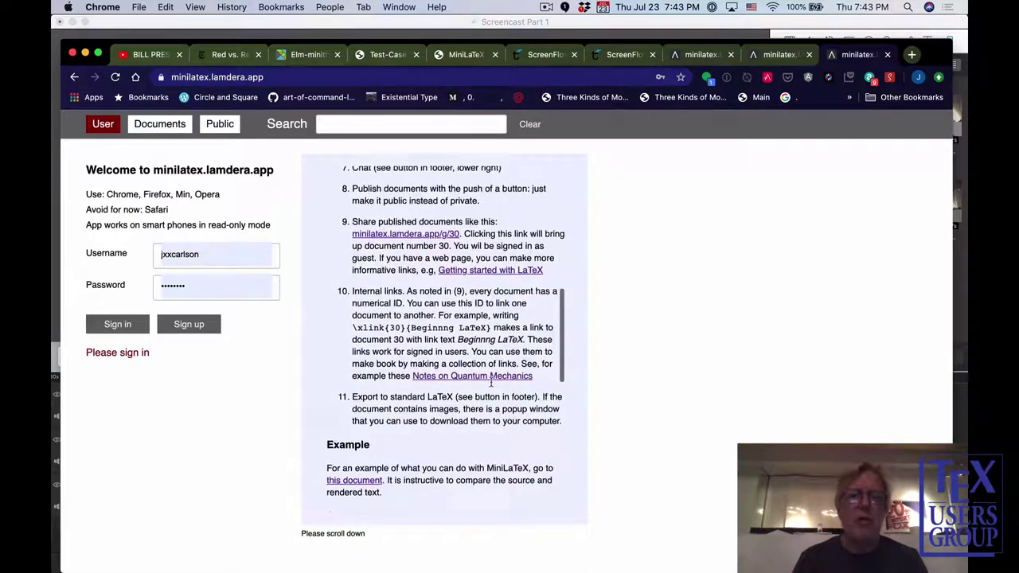
scroll(492, 387, up, 13)
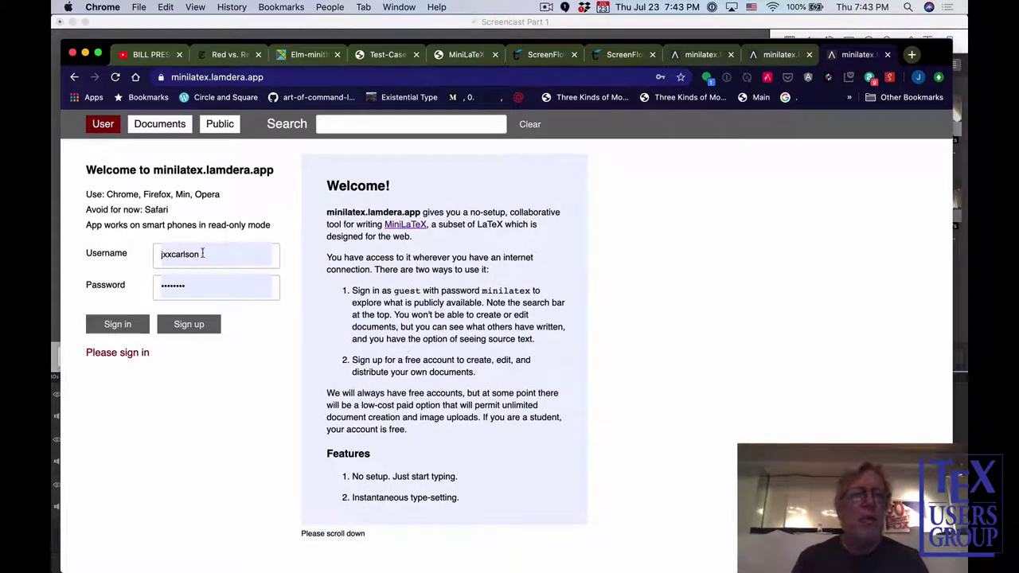
drag(207, 254, 147, 252)
text(guest)
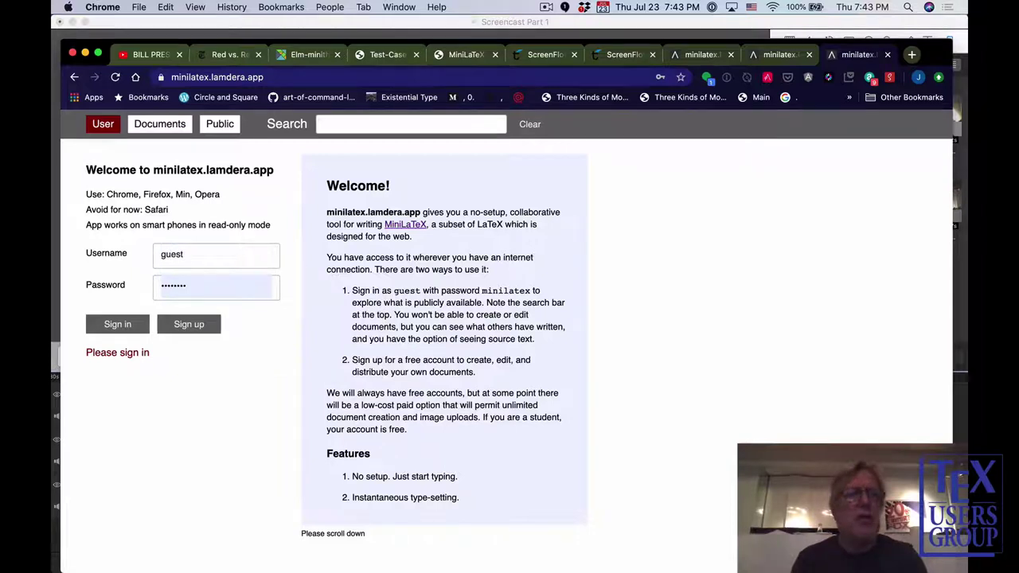
key(Tab)
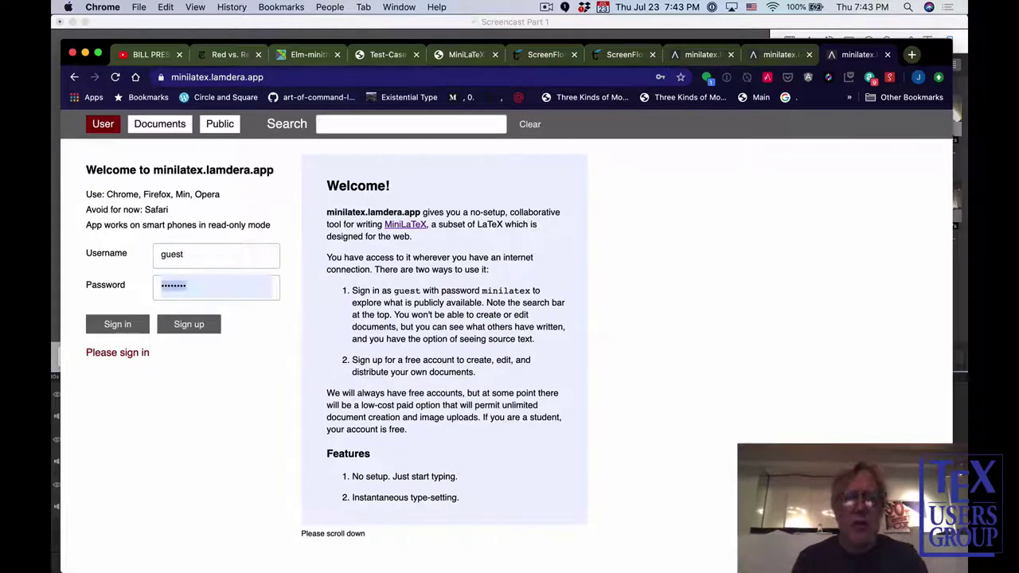
text(minilat)
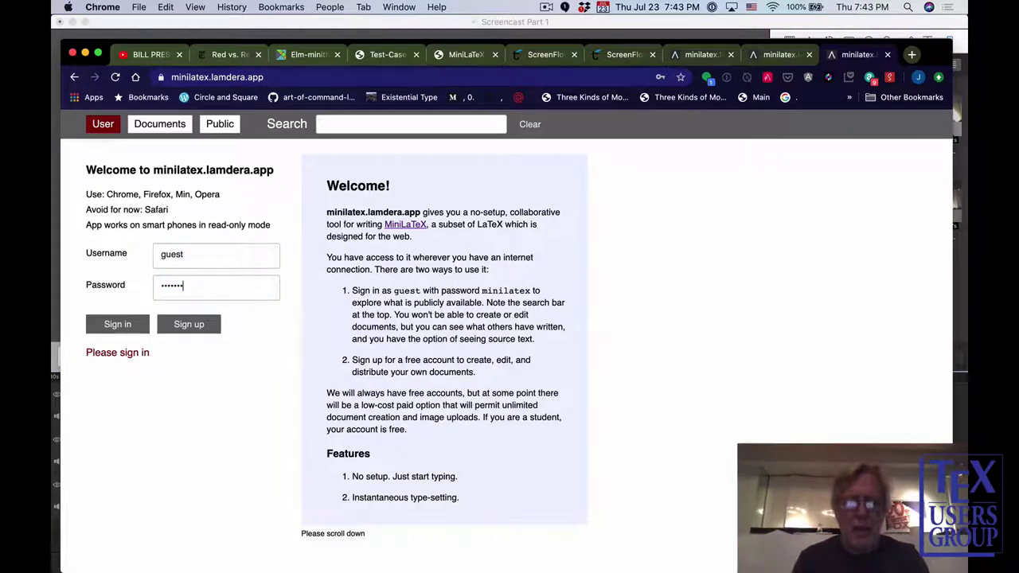
text(ex)
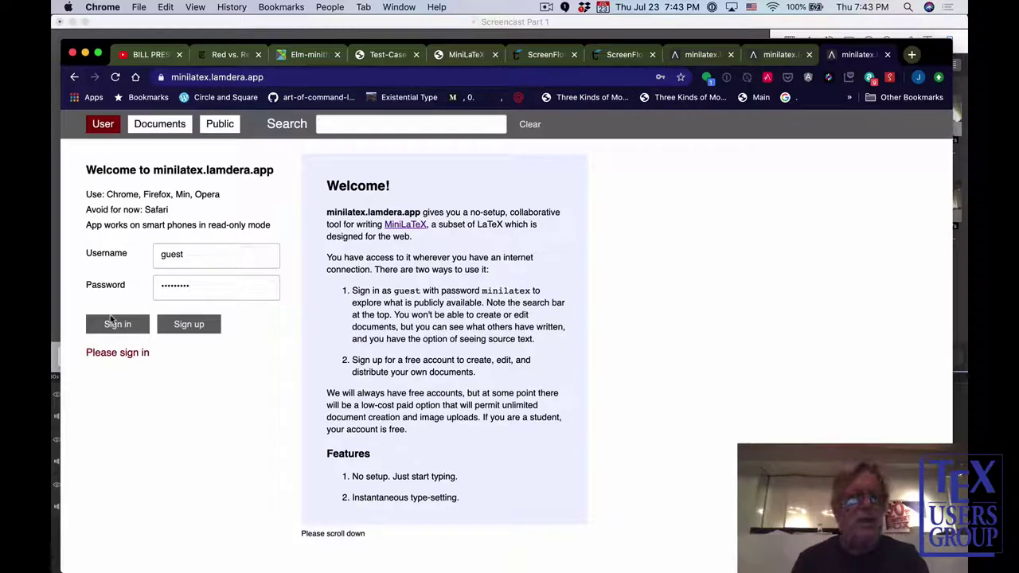
click(113, 323)
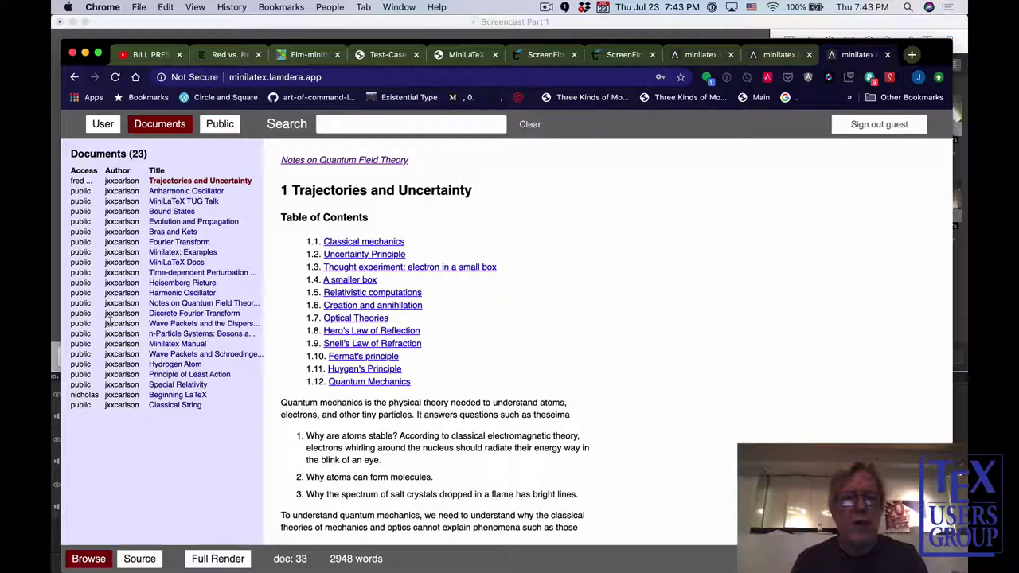
Search the documents for 'latex' and open the MiniLaTeX TUG Talk.
click(325, 124)
text(latex)
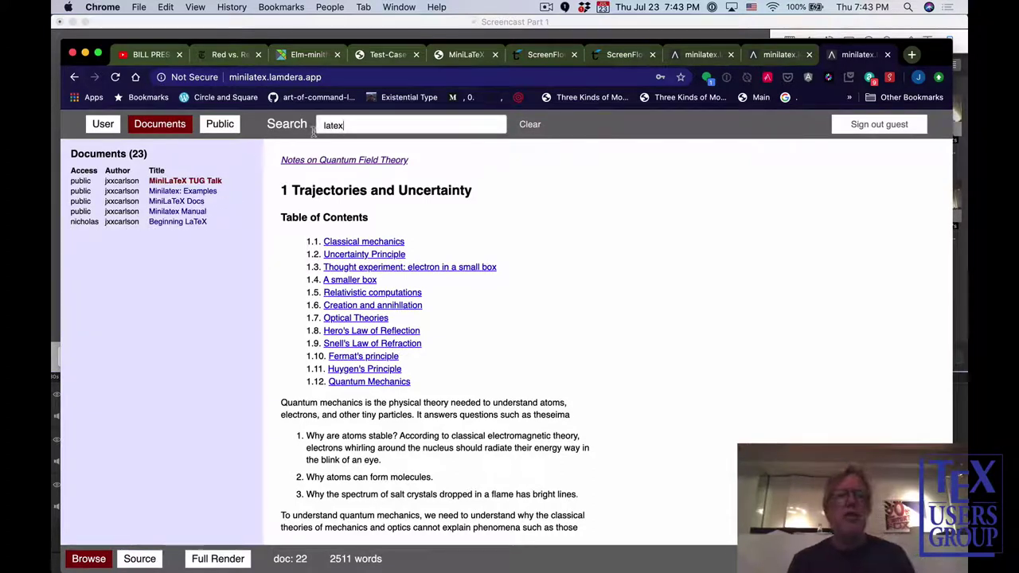
click(207, 181)
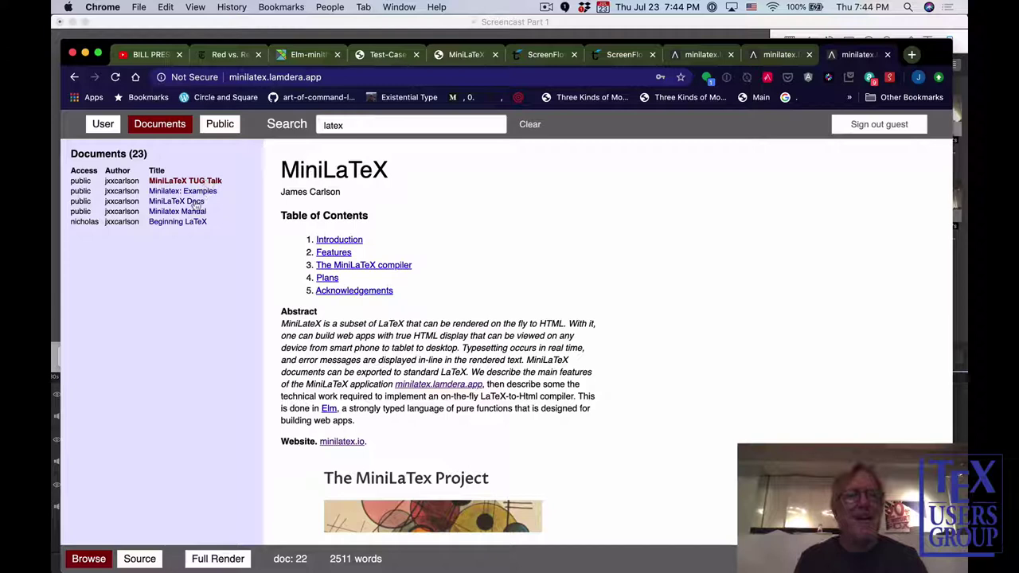
Open the Minilatex Manual in Source view, then sign out of the guest account.
click(191, 212)
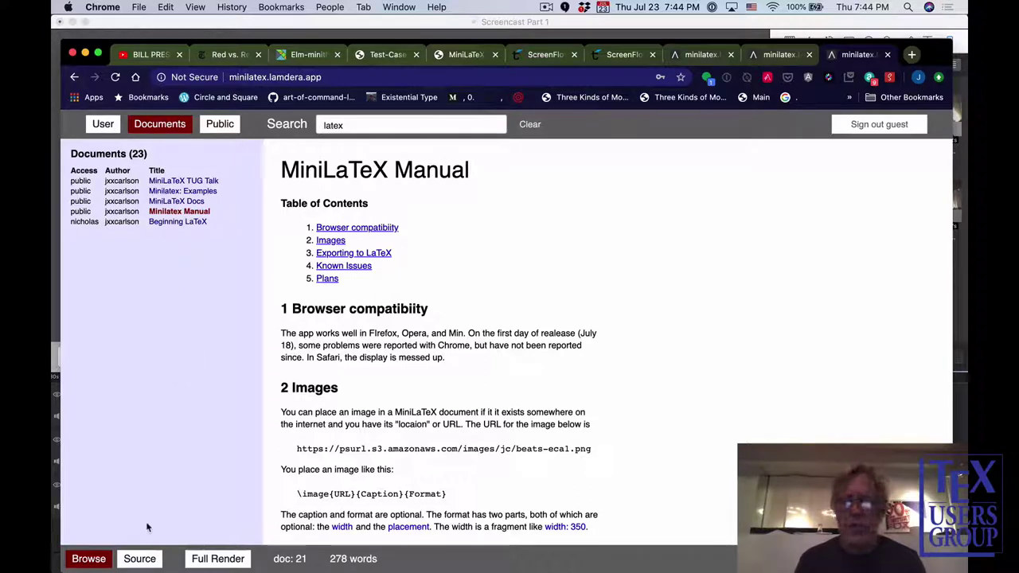
click(140, 559)
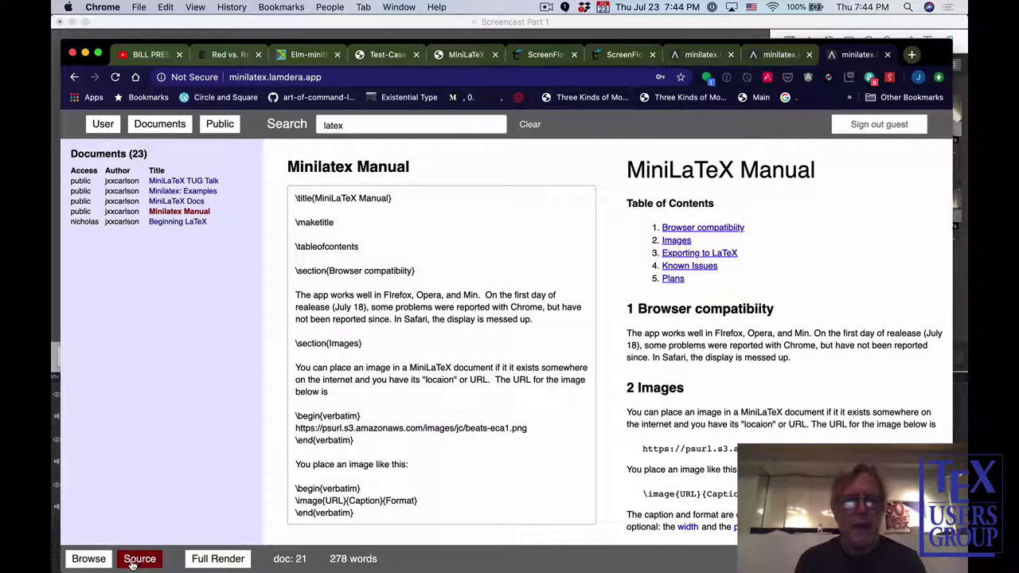
click(861, 124)
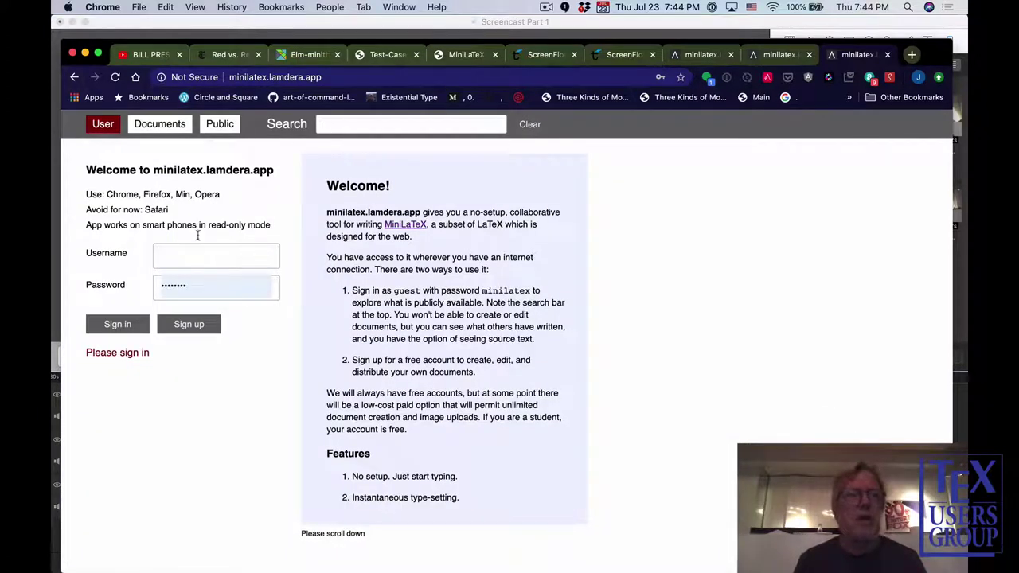
Sign in with the personal username and password, then create a new blank document.
click(175, 252)
text(jx)
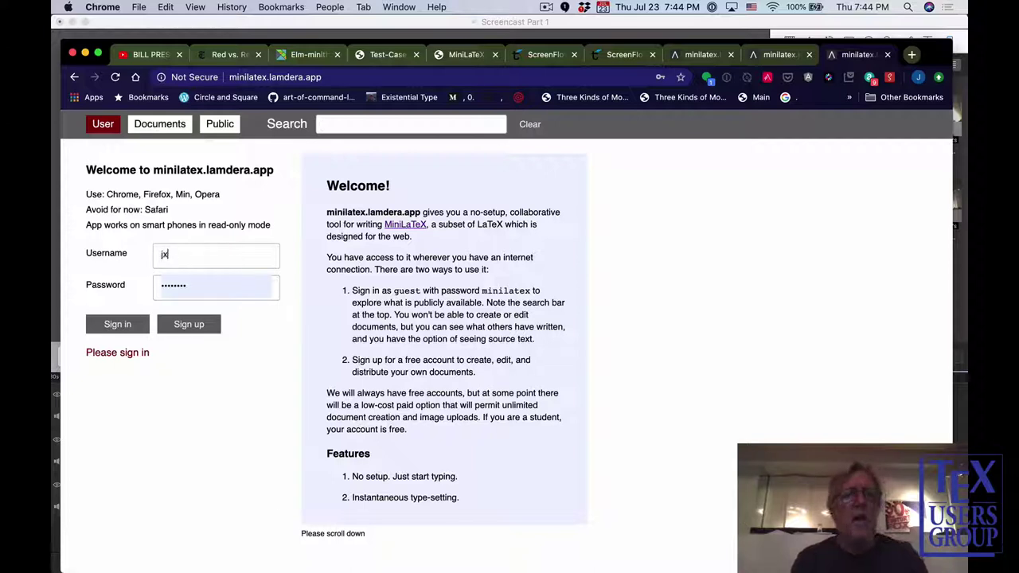
text(xcarlson)
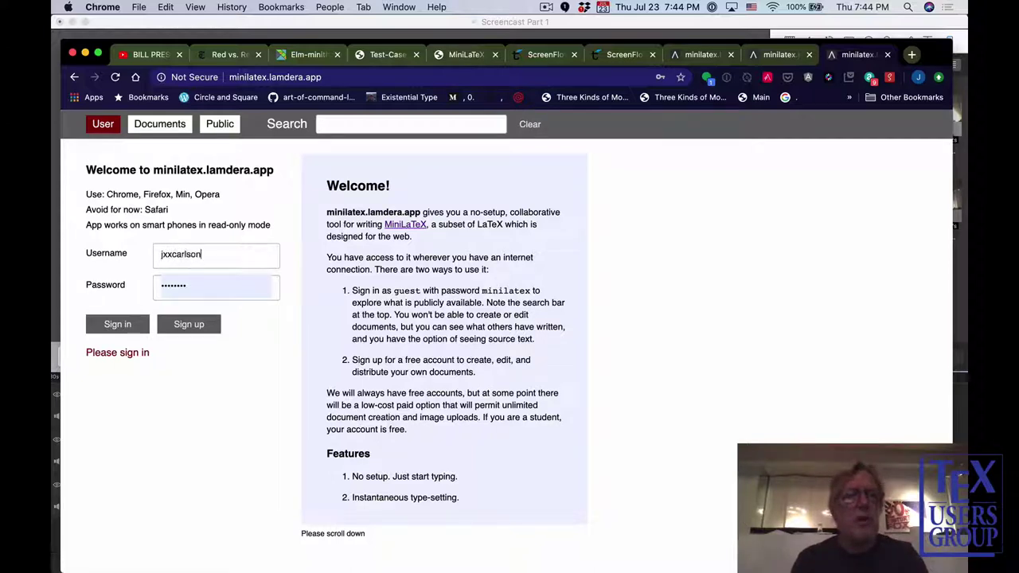
key(Tab)
text(a•••••••)
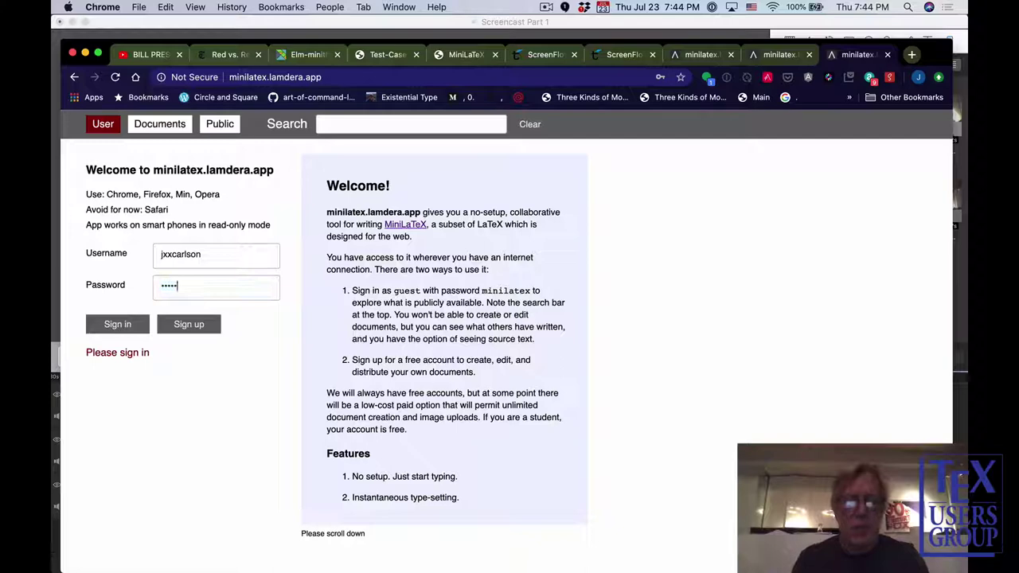
click(121, 326)
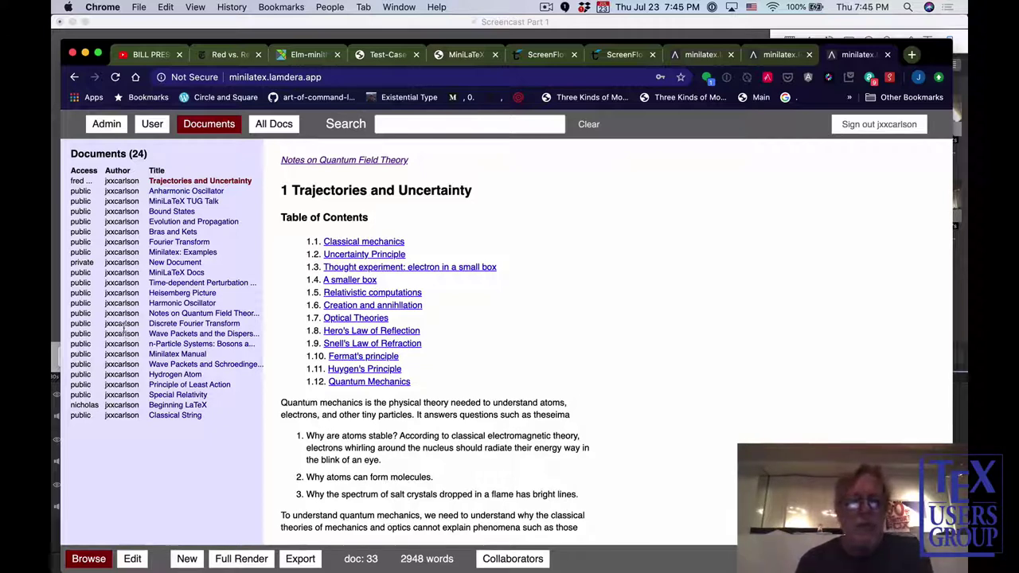
click(186, 559)
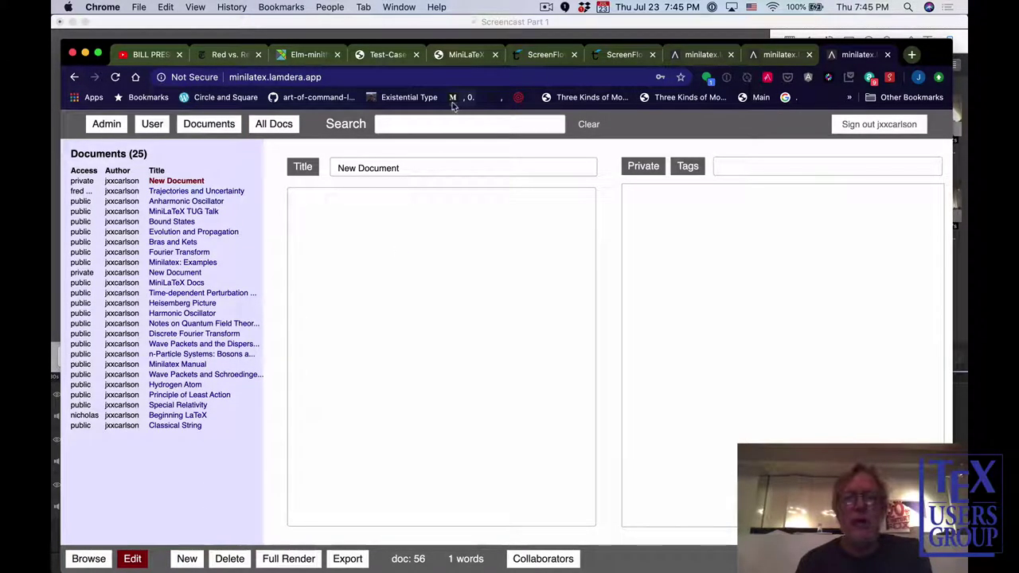
Retitle the new document 'Test' and write 'ho ho ho' in its body.
drag(404, 168, 325, 164)
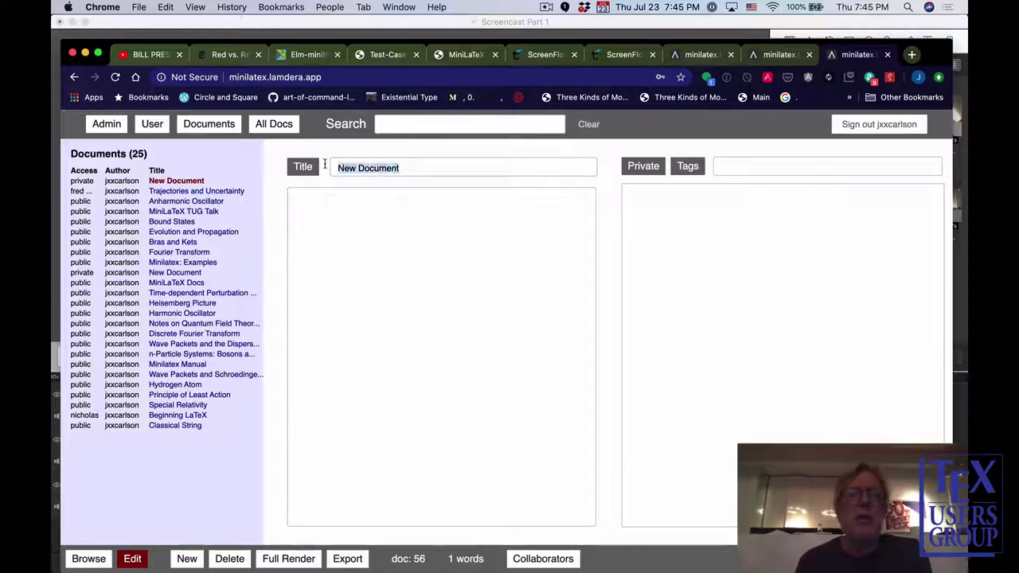
text(Test)
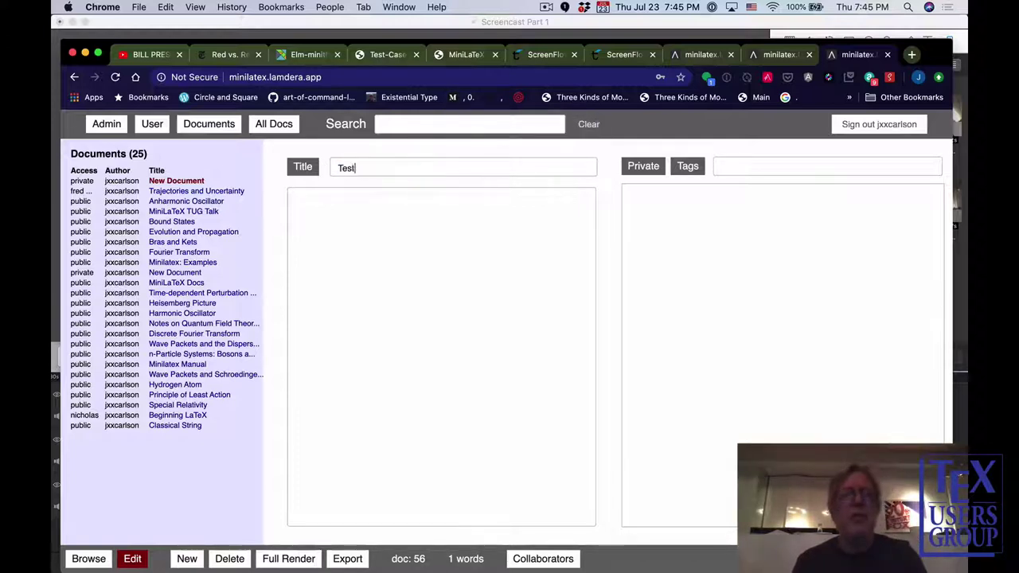
click(315, 195)
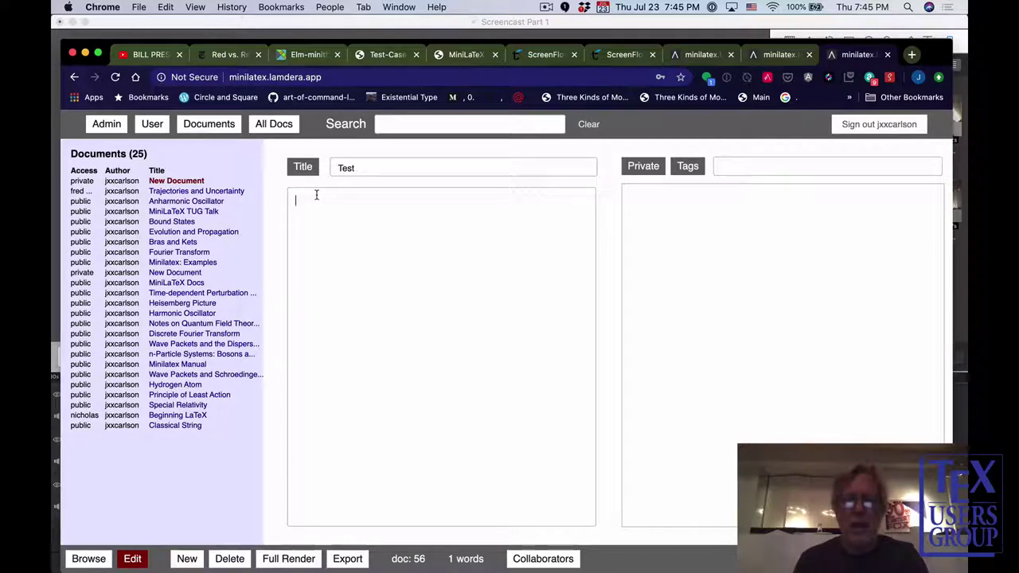
text(ho ho ho)
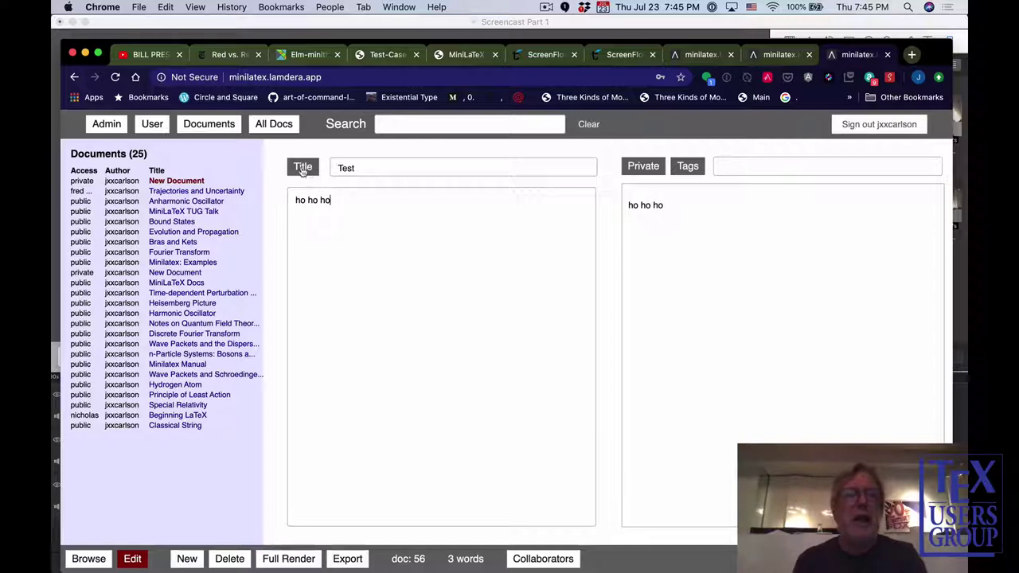
click(301, 168)
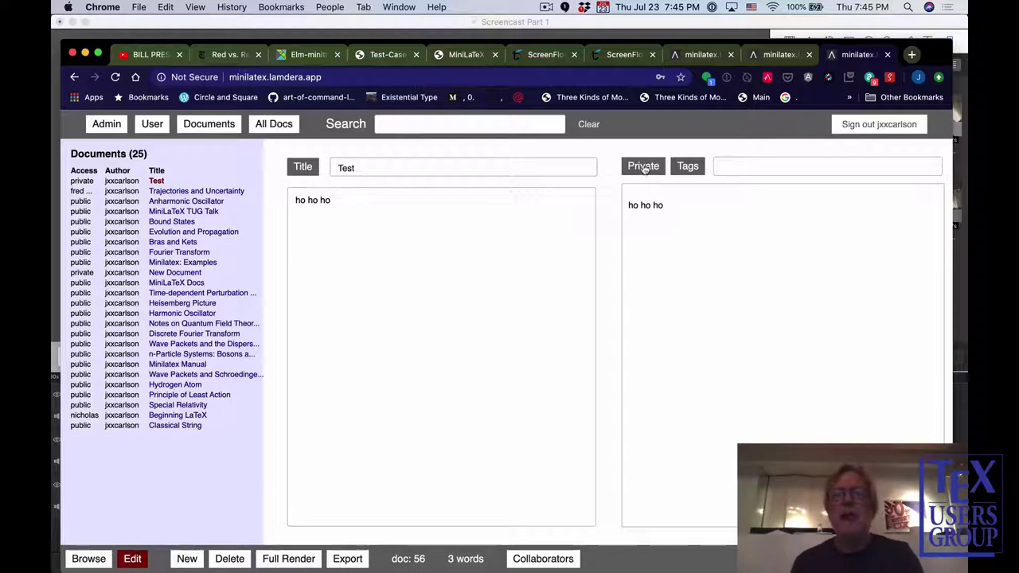
Keep the document private and tag it 'humor'.
click(642, 168)
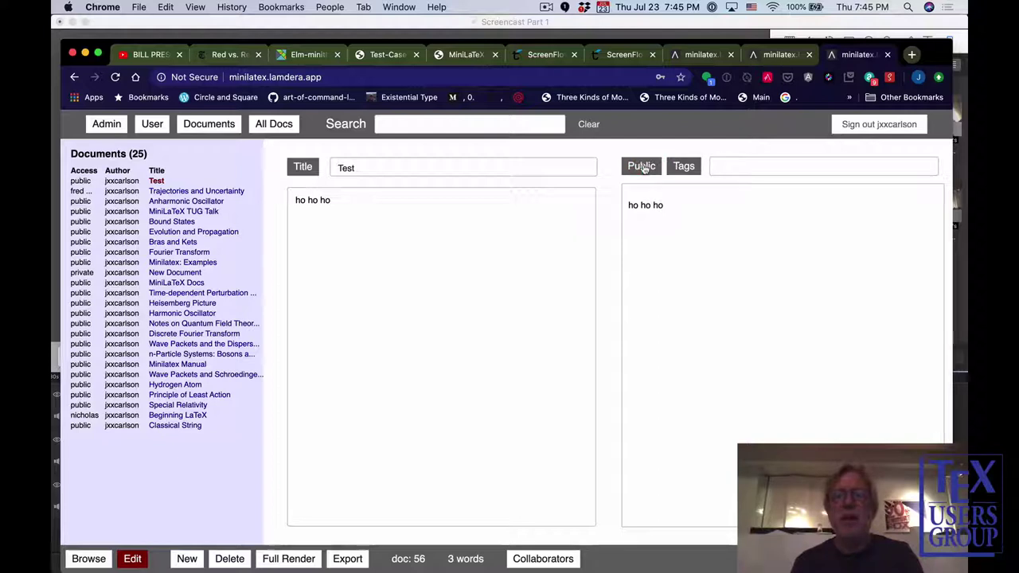
click(644, 168)
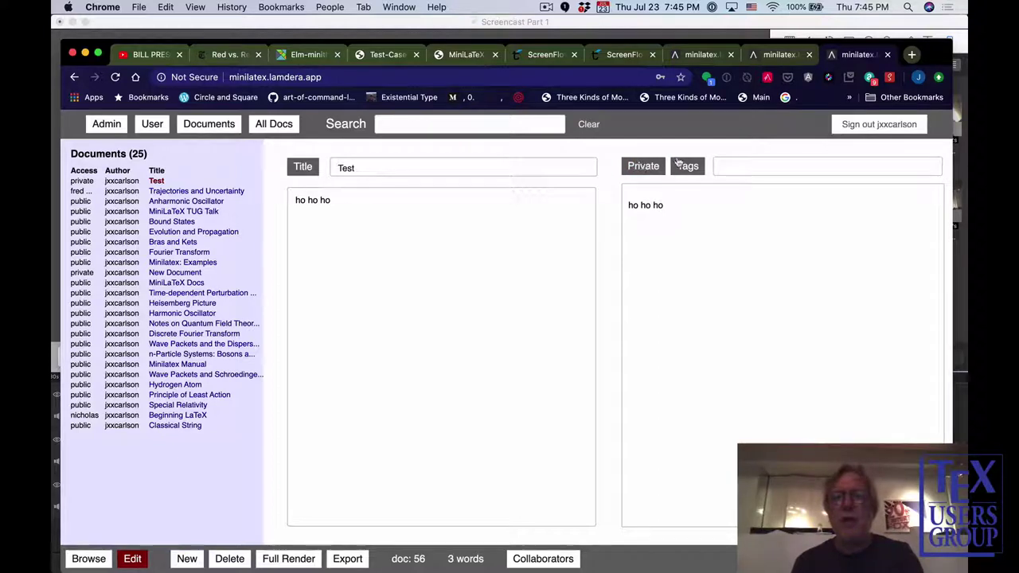
click(722, 163)
text(hum)
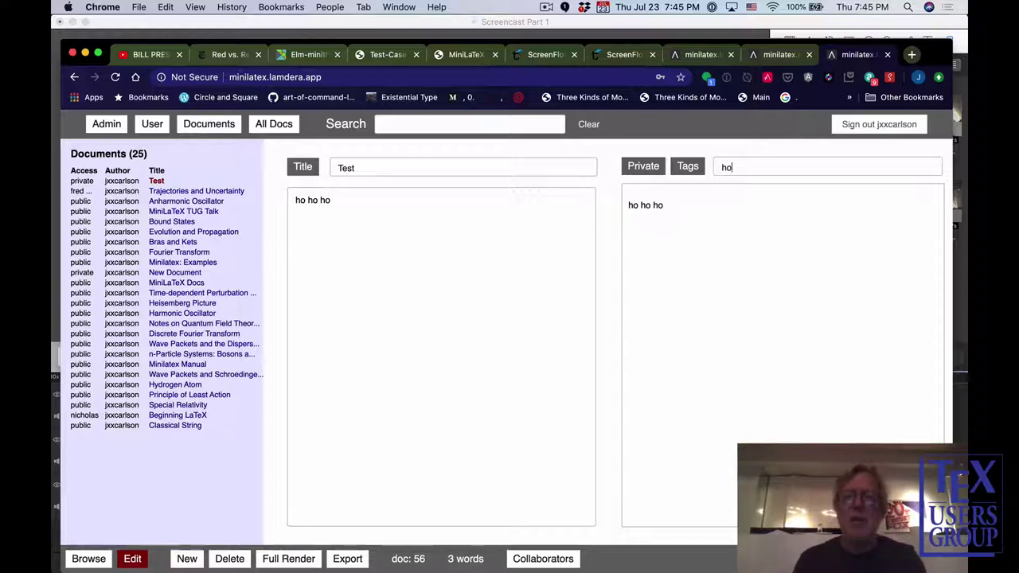
key(BackSpace)
key(BackSpace)
text(umor)
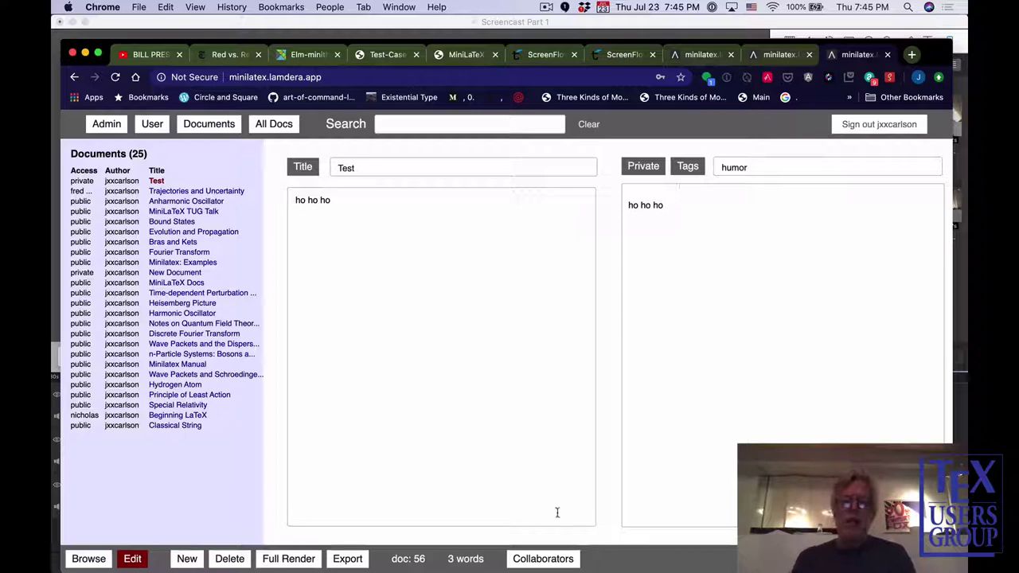
Add another collaborator's username on a new line of the Test document's collaborator list and save it.
click(539, 559)
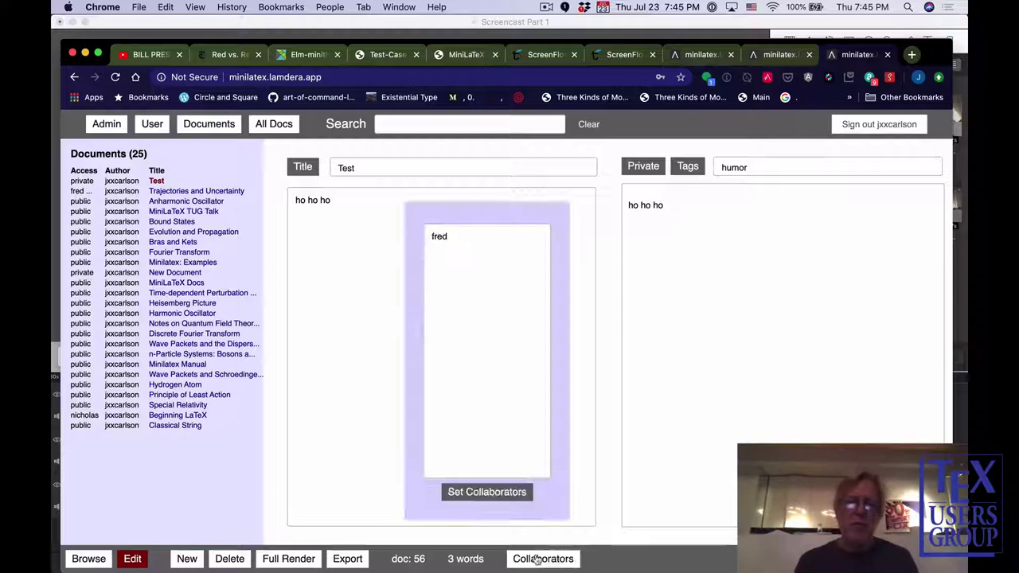
click(451, 237)
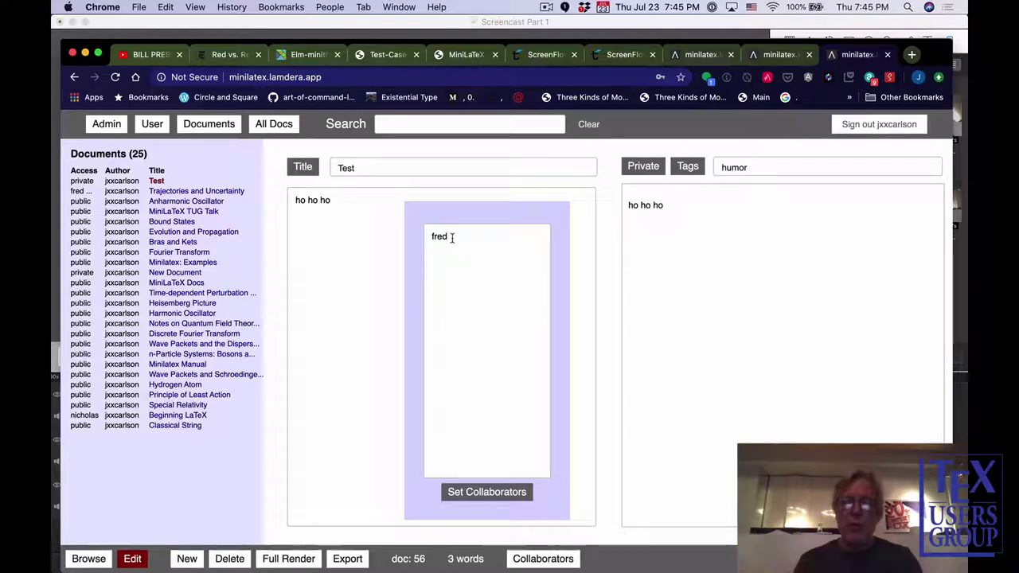
key(Return)
text(mary)
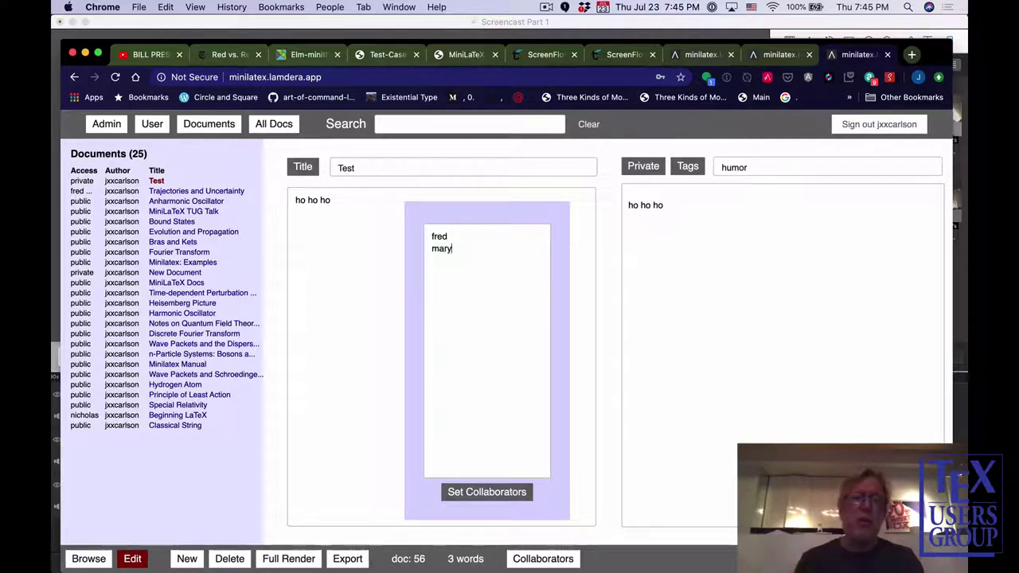
click(485, 491)
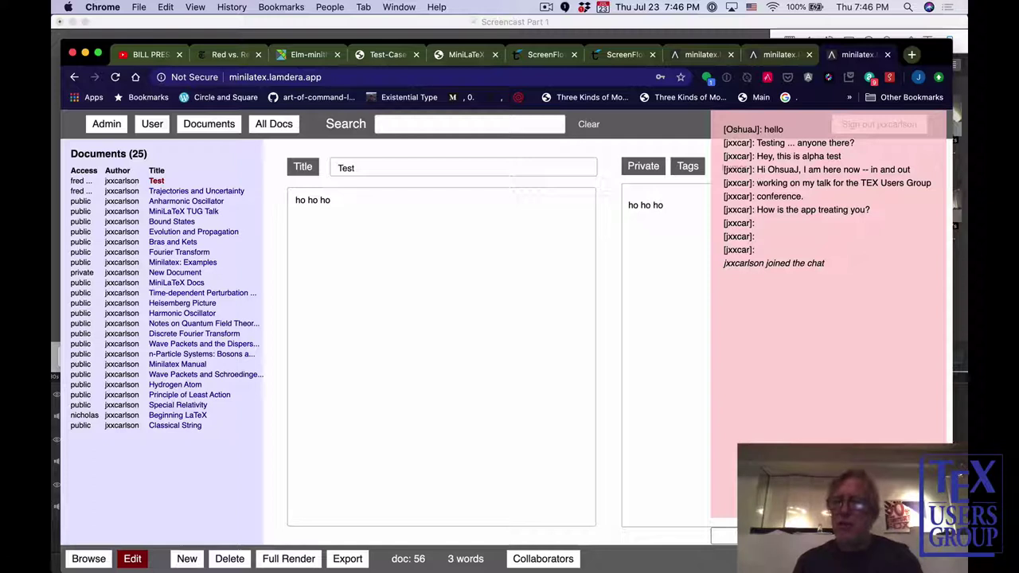
Dismiss the chat overlay to return to the Test document editor.
key(Escape)
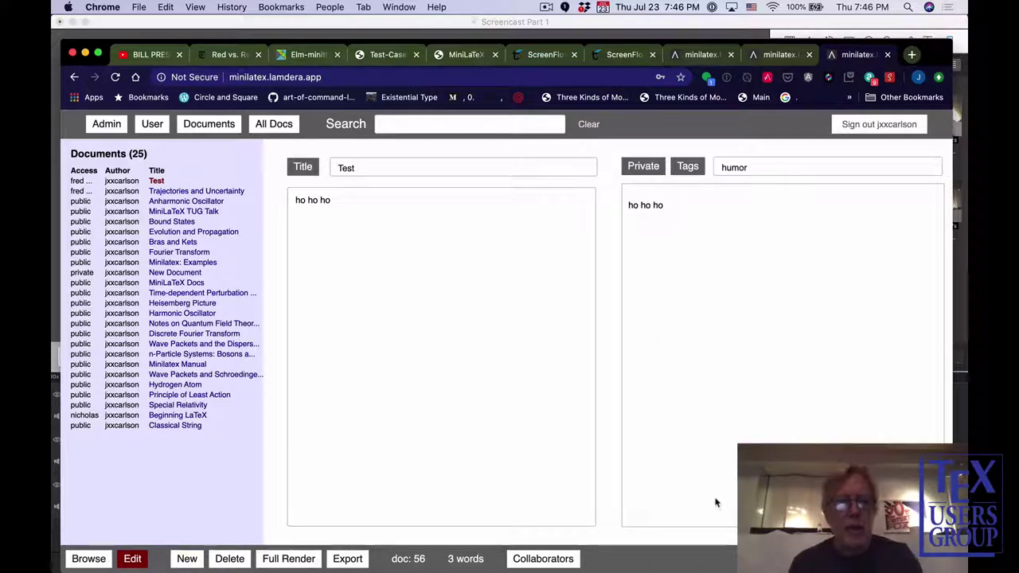
Switch to the presentation showing slide 7 with demo.minilatex.io at 320 lines.
key(super+Tab)
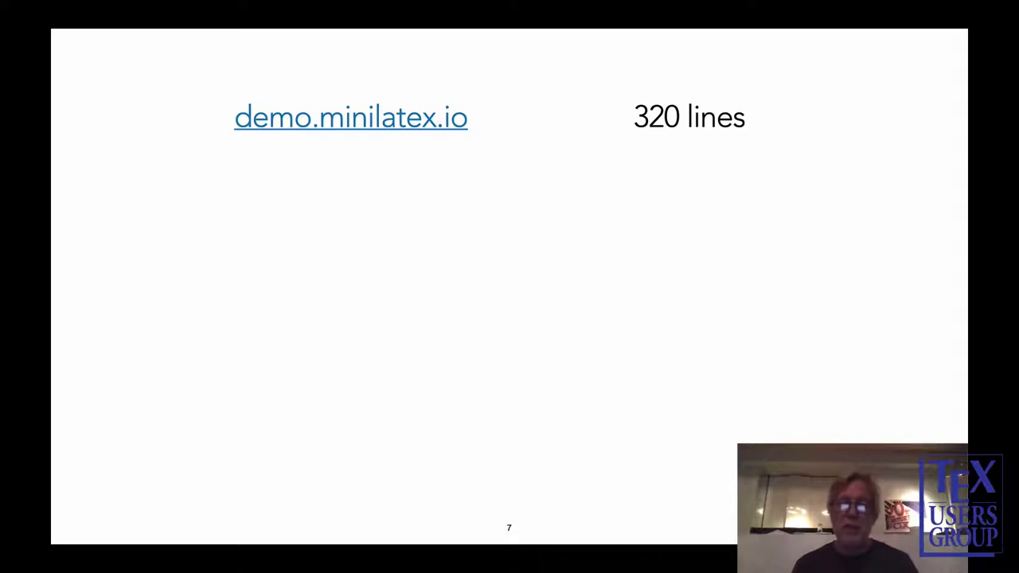
Advance the slide builds toward the LatexExpr type definition slide.
key(Right)
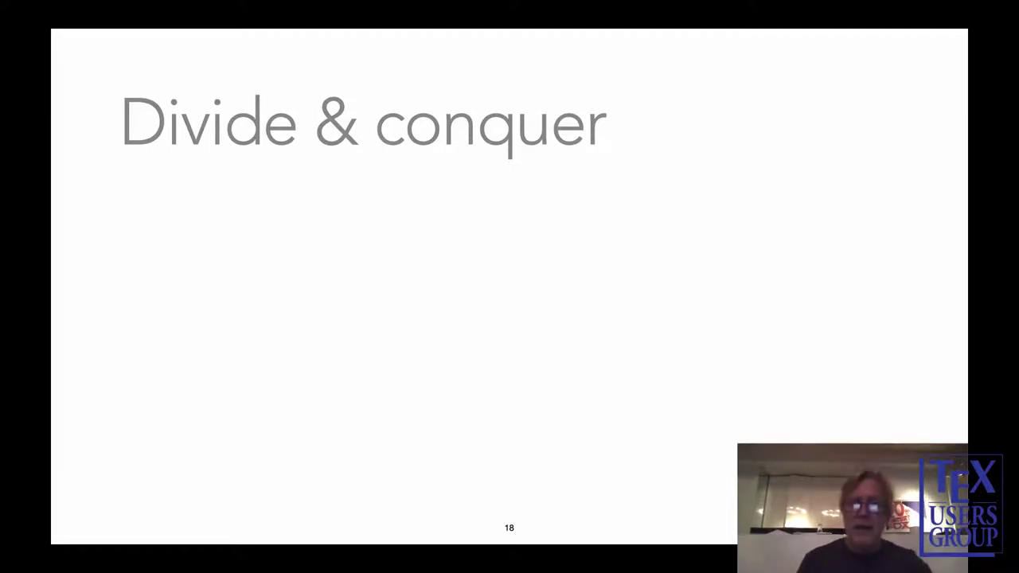
Reveal the 'Text mode' point beneath the Divide & conquer heading on slide 18.
key(Right)
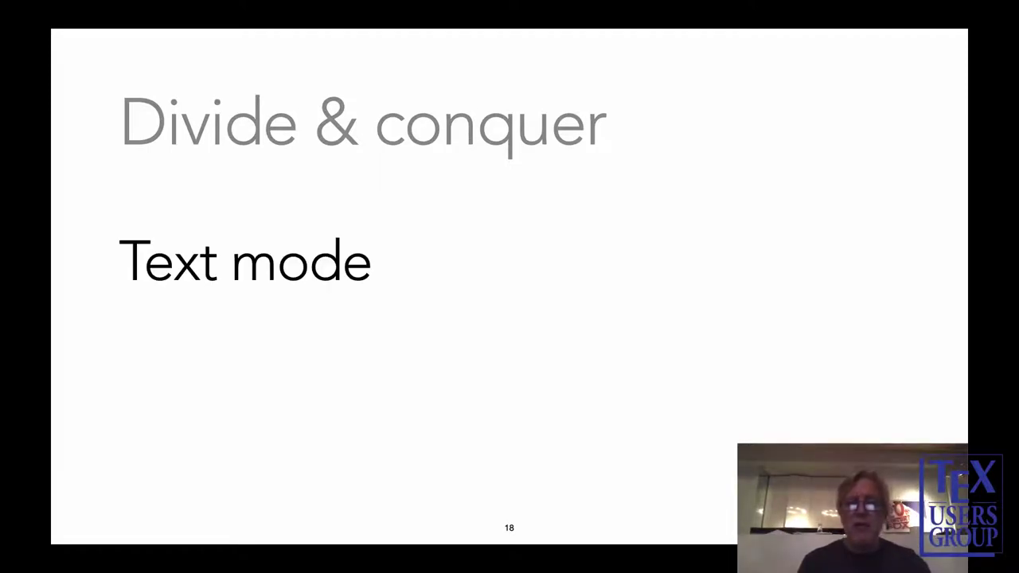